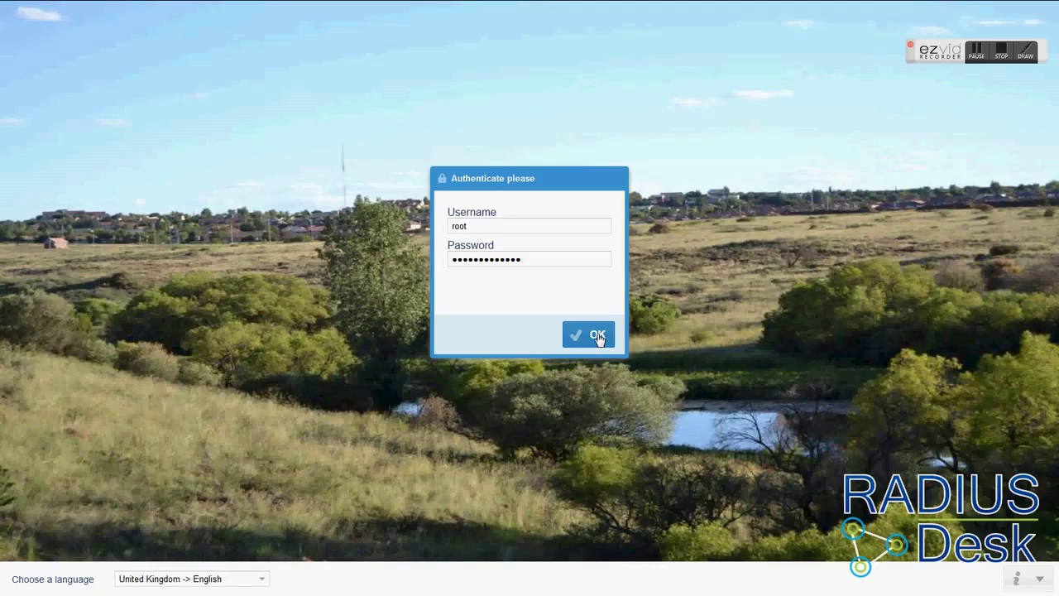
Sign in, open MESHdesk, restore and reposition its window, and select the Lion mesh
left_click(597, 337)
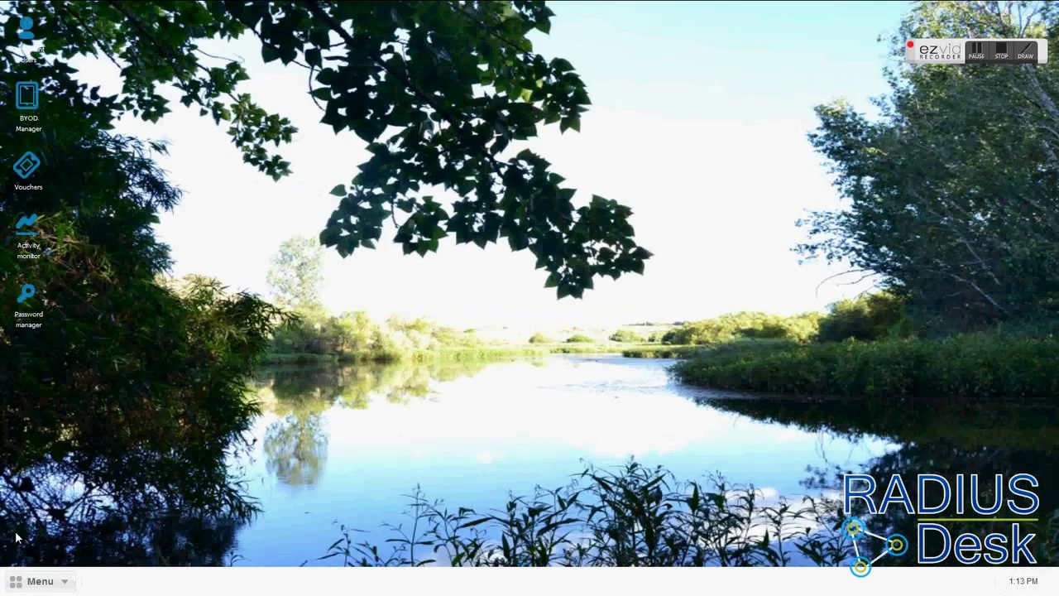
left_click(19, 582)
left_click(47, 516)
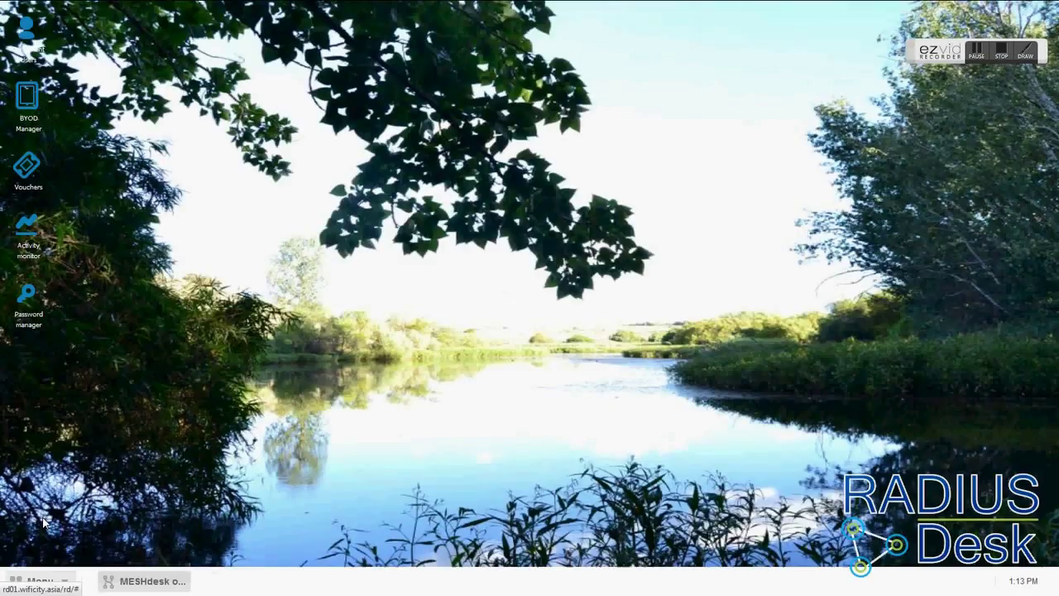
left_click(1032, 12)
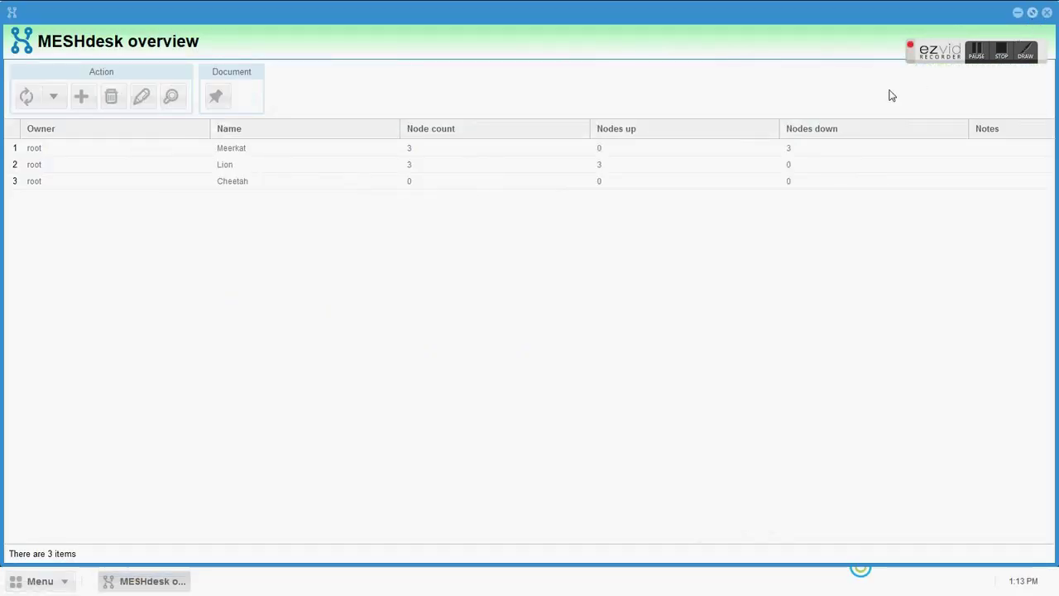
left_click_drag(594, 133, 462, 200)
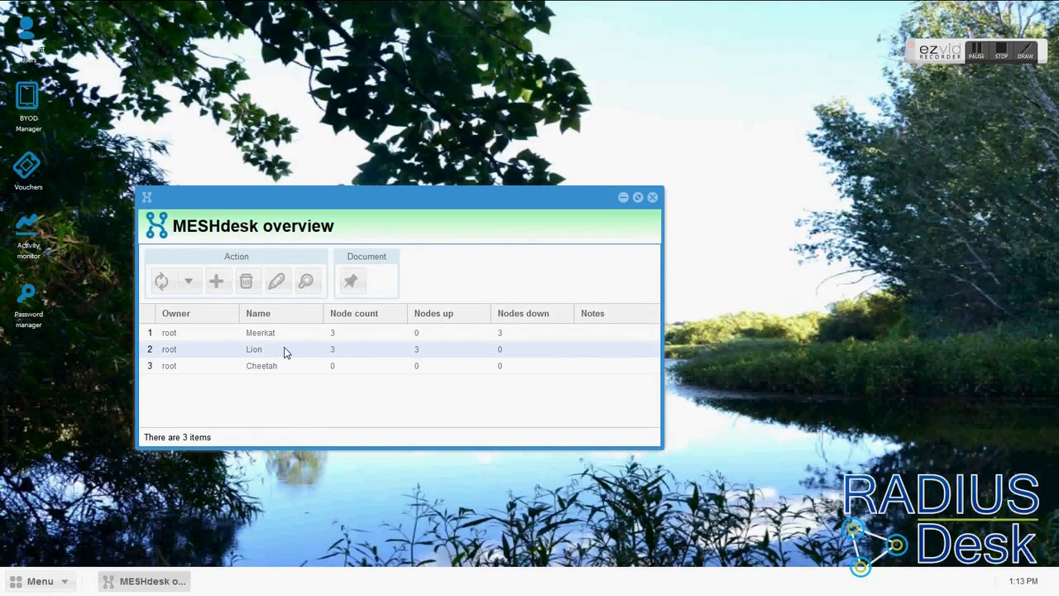
left_click(284, 352)
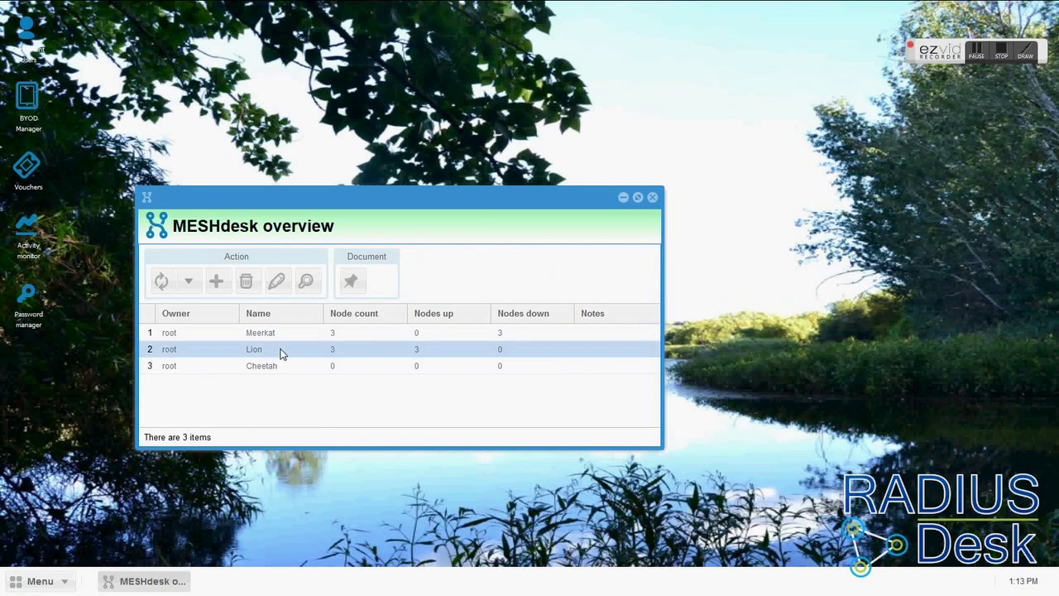
Edit Lion and review the Lion Coffee and Lion Lager Pub entry points' basic and encryption settings
left_click(278, 281)
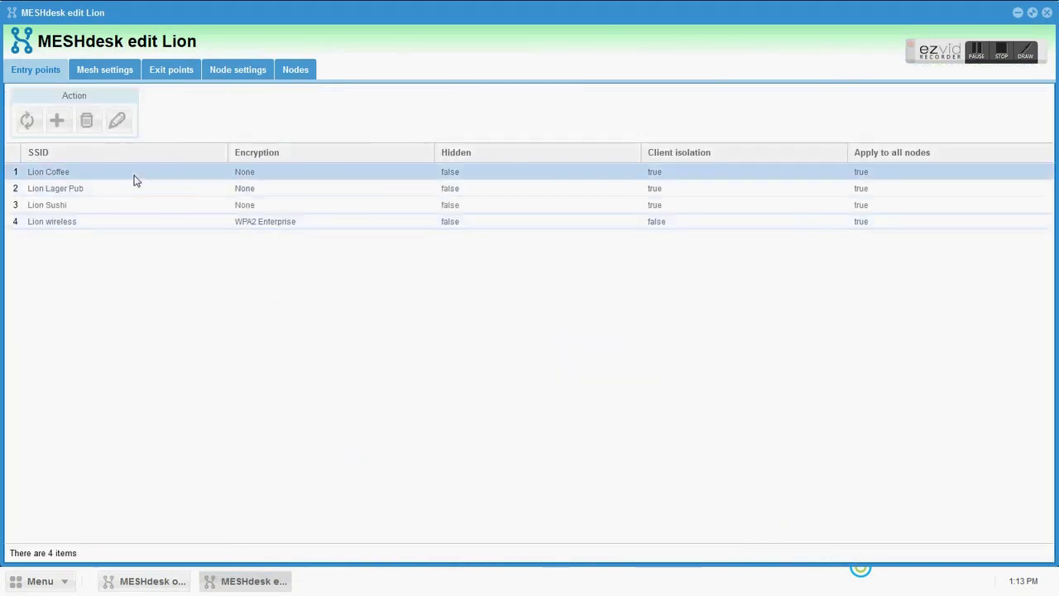
left_click(116, 122)
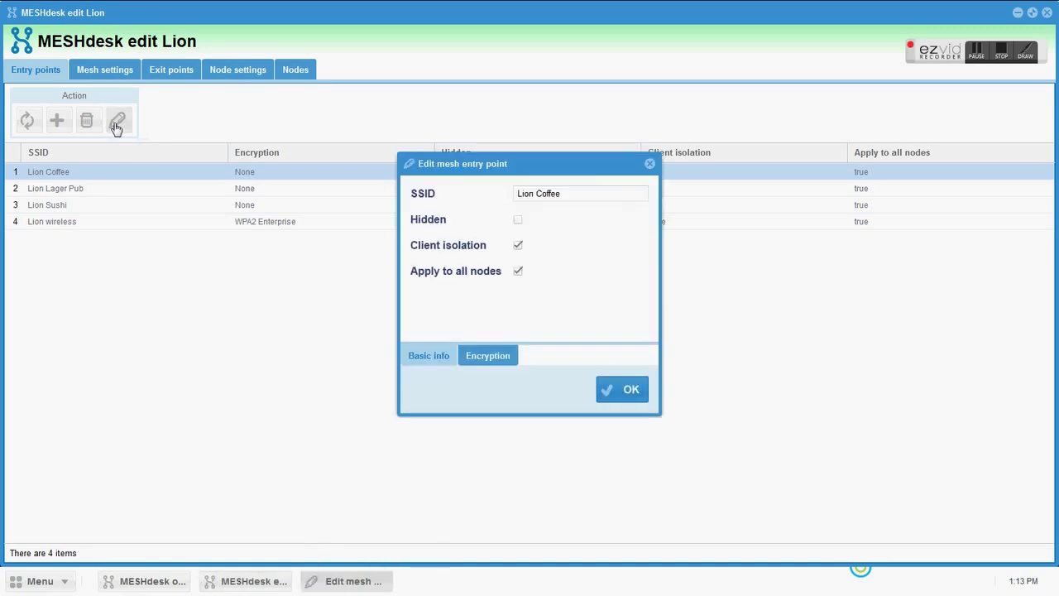
left_click(492, 358)
left_click(452, 362)
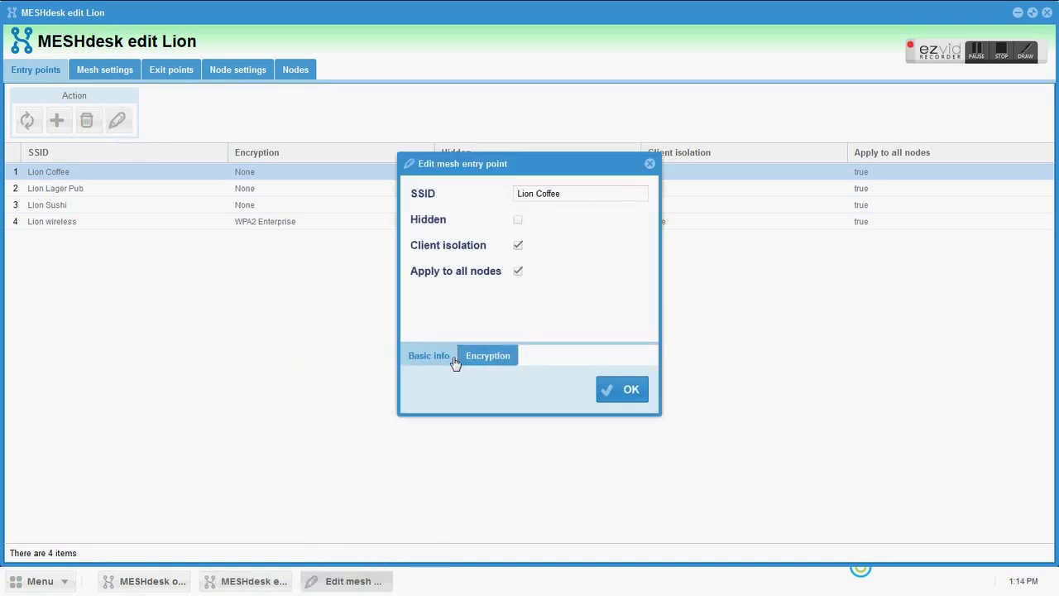
left_click(650, 164)
left_click(153, 189)
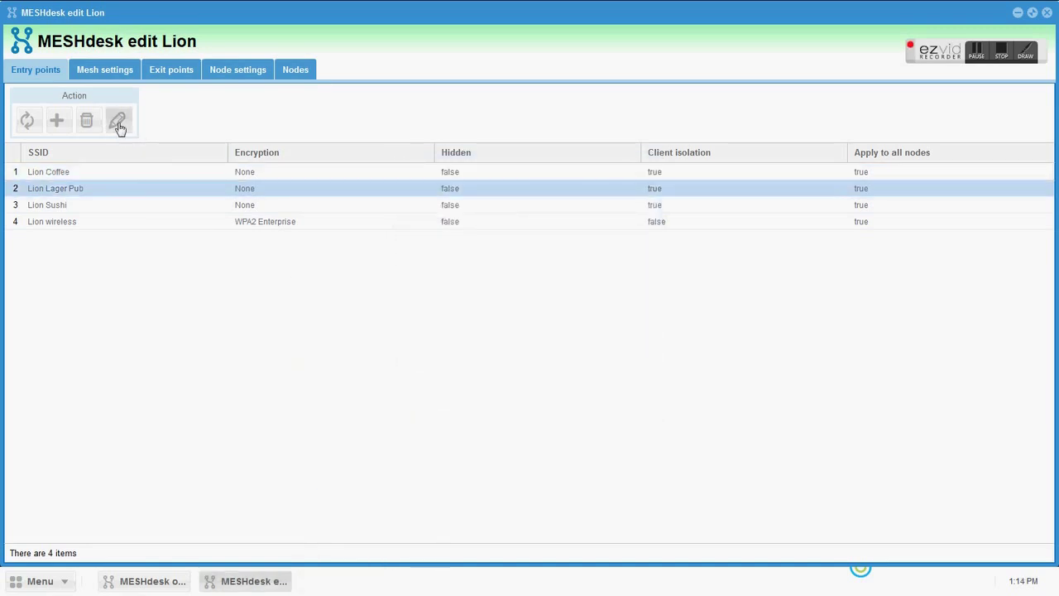
left_click(118, 123)
left_click(489, 358)
left_click(426, 358)
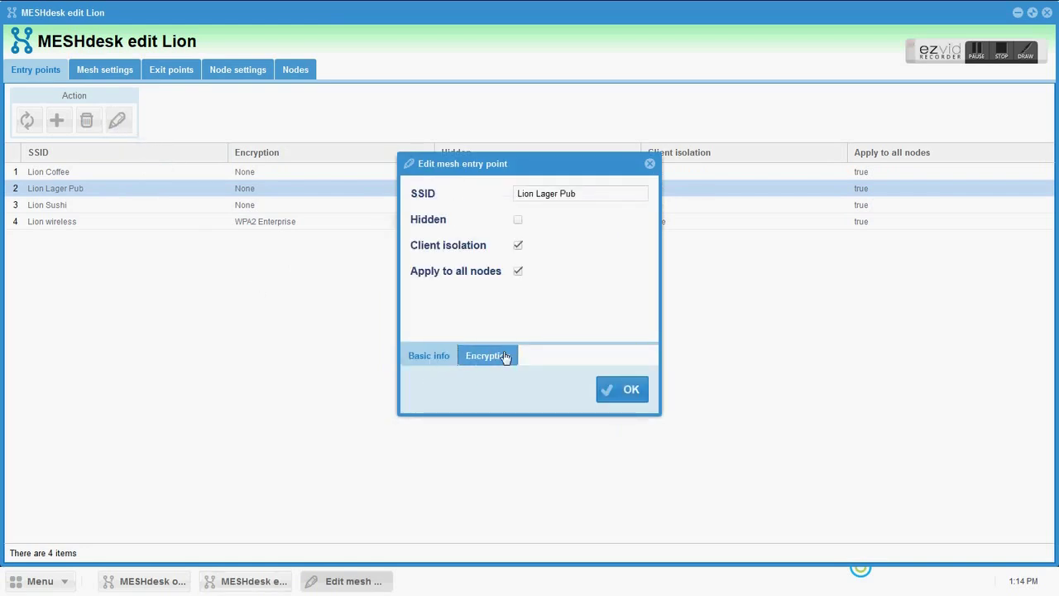
left_click(650, 164)
Review the Lion Sushi and Lion wireless entry points' basic and encryption settings
left_click(190, 205)
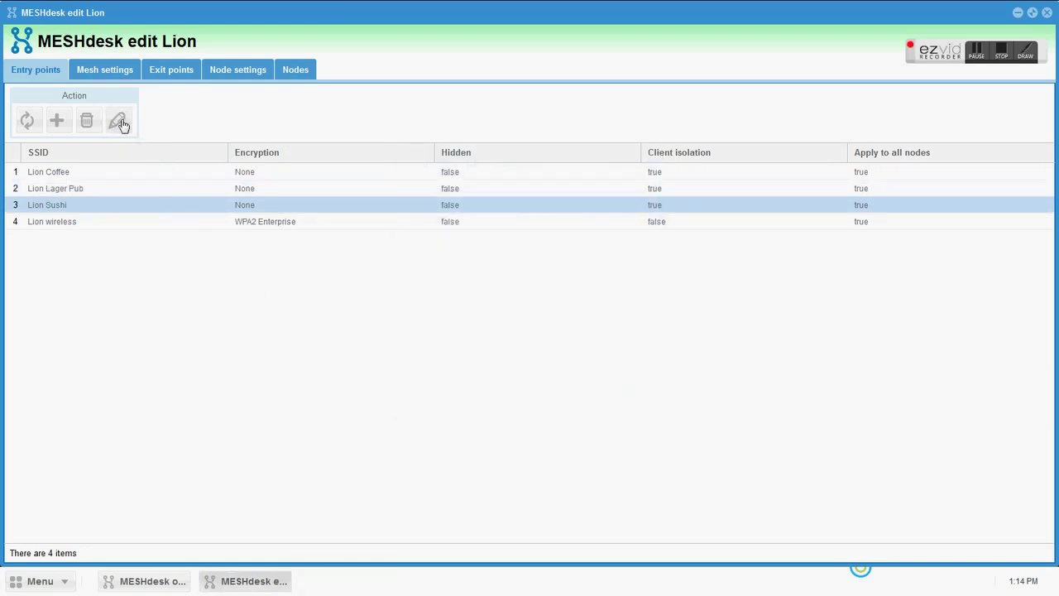
left_click(118, 121)
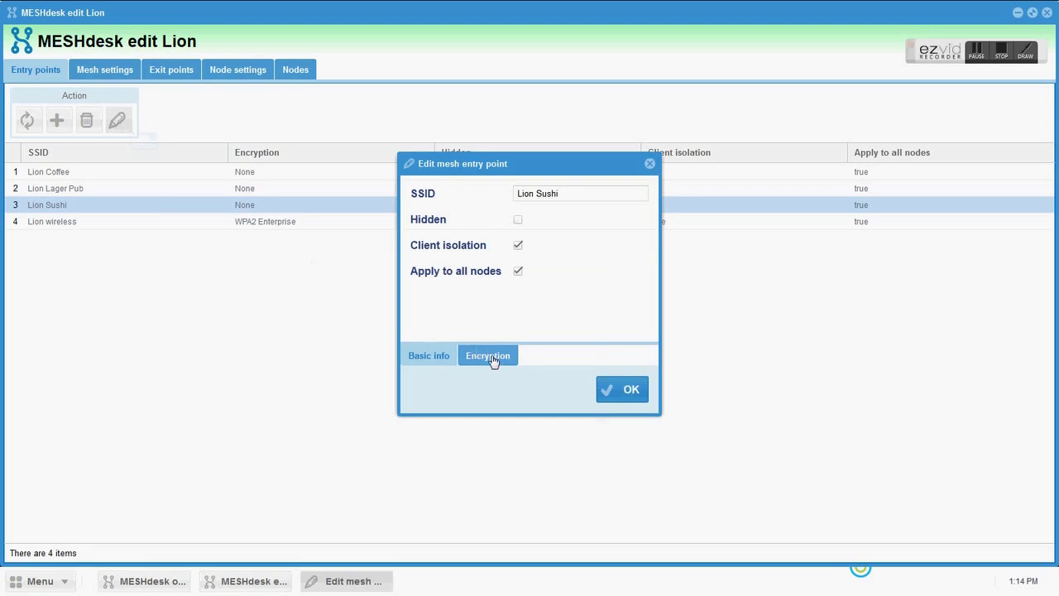
left_click(489, 357)
left_click(428, 358)
left_click(651, 165)
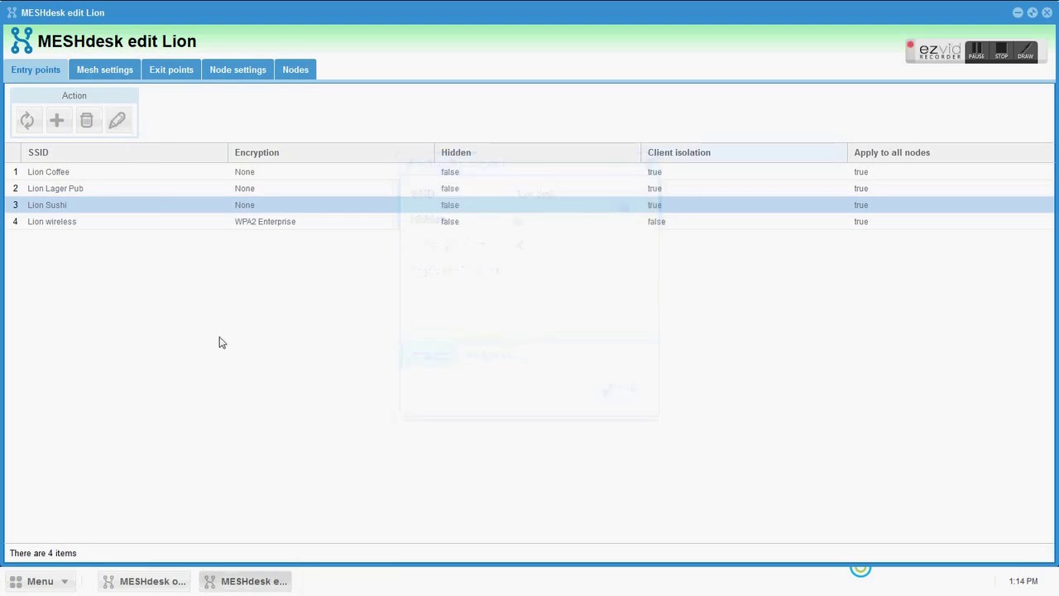
left_click(191, 222)
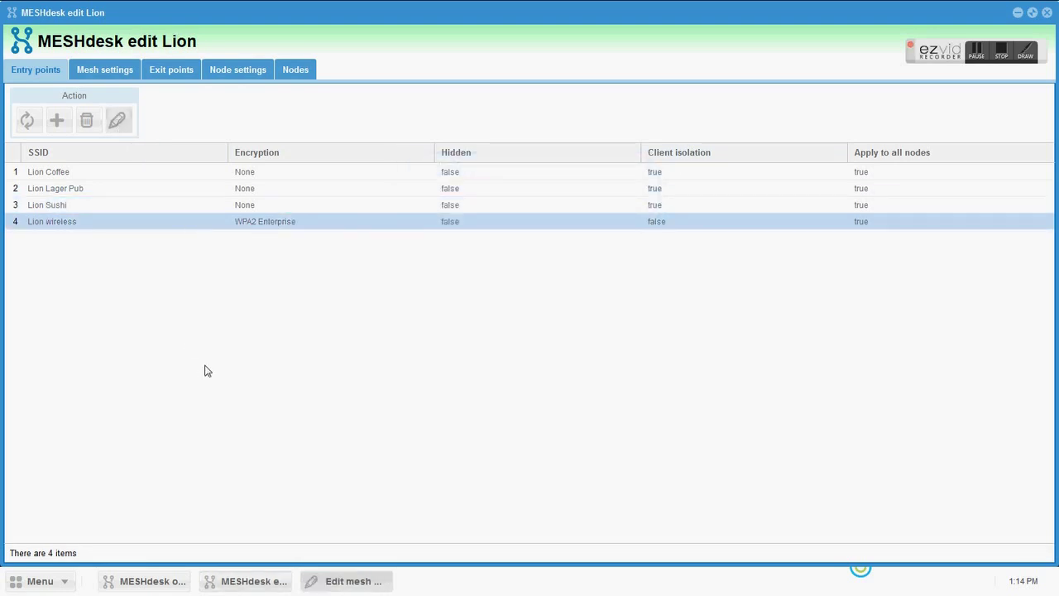
left_click(485, 362)
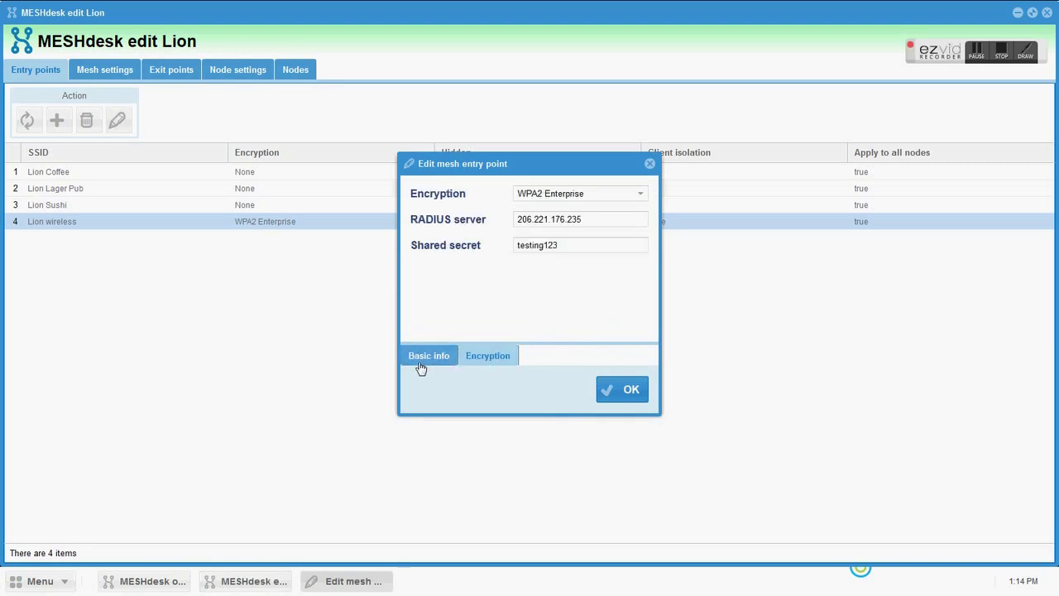
left_click(420, 363)
left_click(650, 164)
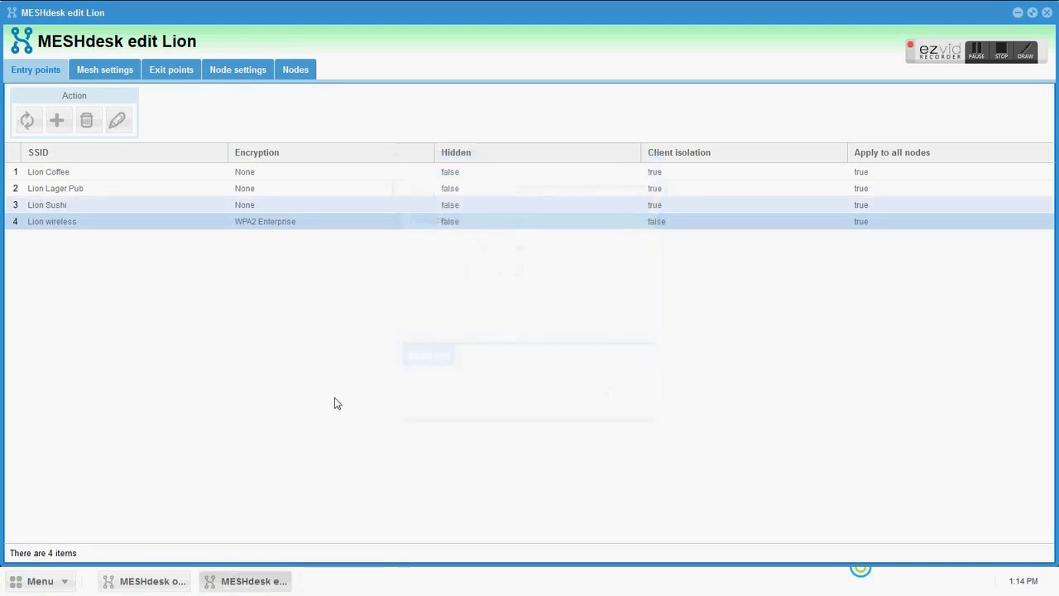
Check the mesh settings and review the lion_ebr1 bridge exit point
left_click(97, 71)
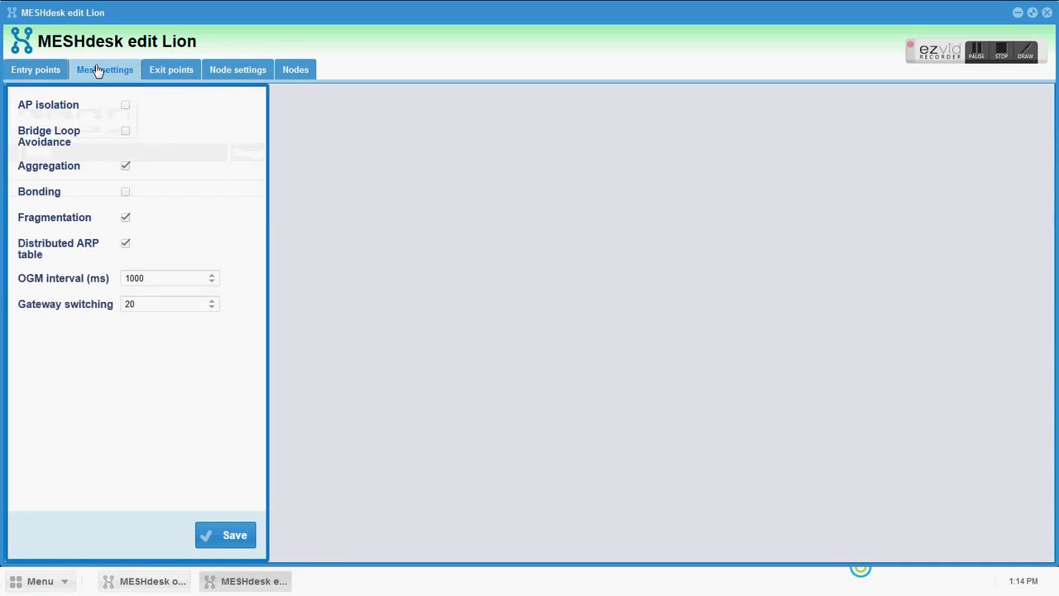
left_click(167, 73)
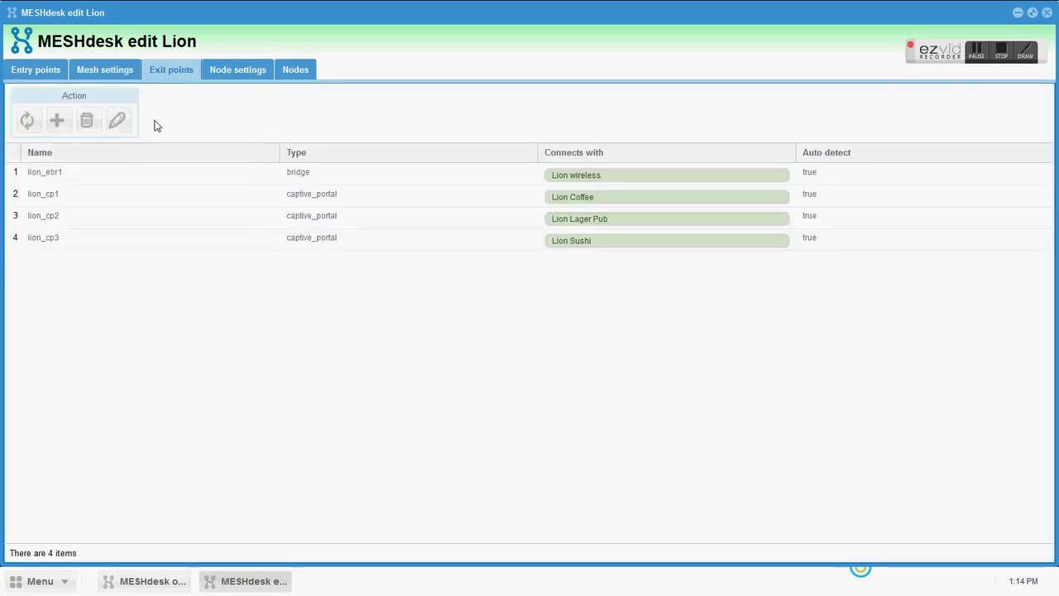
left_click(245, 176)
left_click(117, 120)
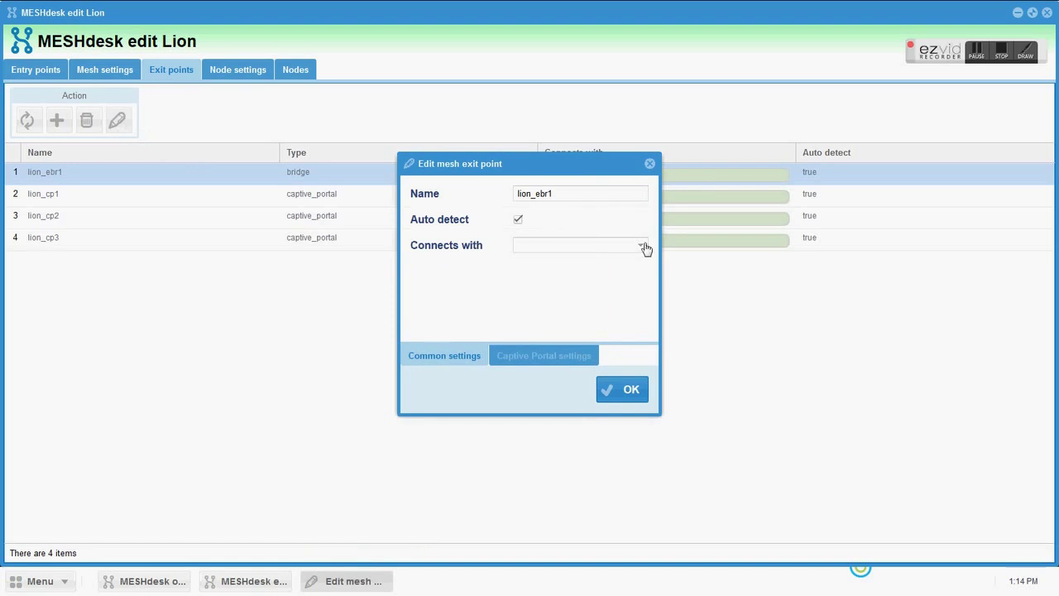
left_click(649, 165)
Review the captive portal settings of exit points lion_cp1 and lion_cp2
left_click(337, 192)
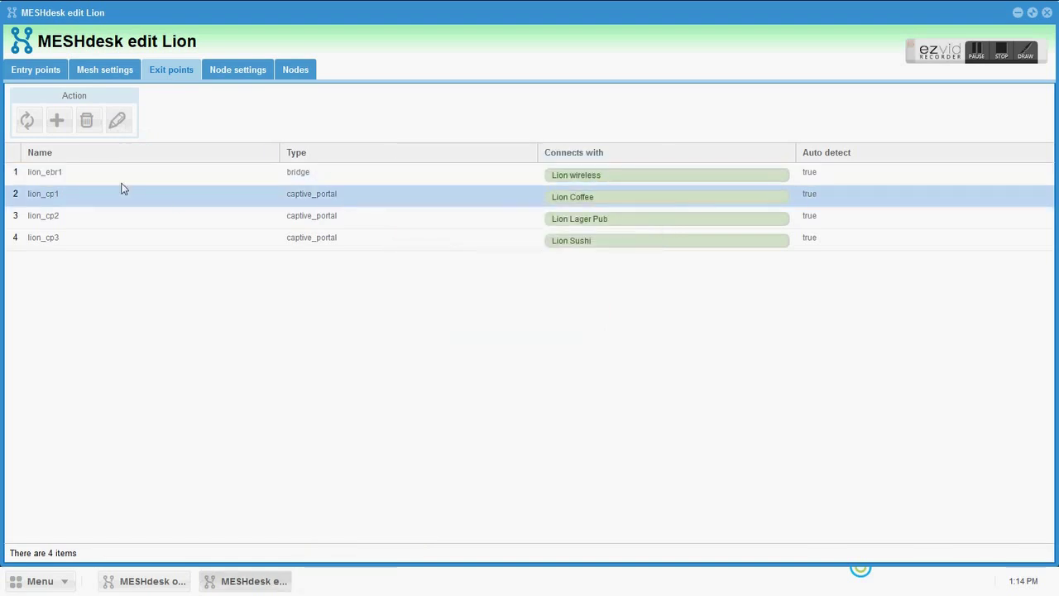
left_click(118, 124)
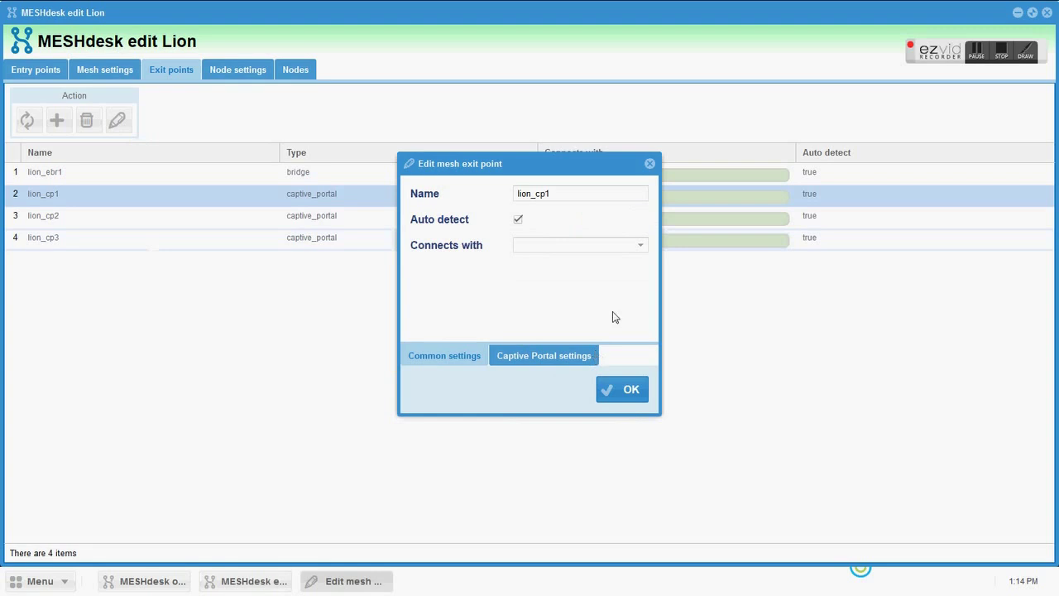
left_click(575, 357)
left_click_drag(651, 242, 661, 188)
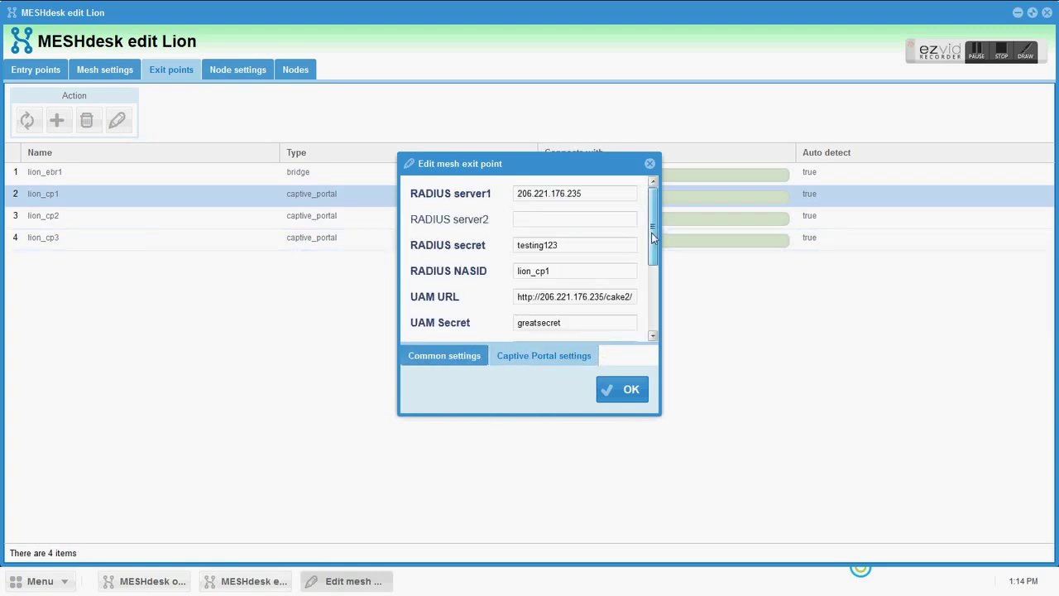
left_click(650, 163)
left_click(366, 217)
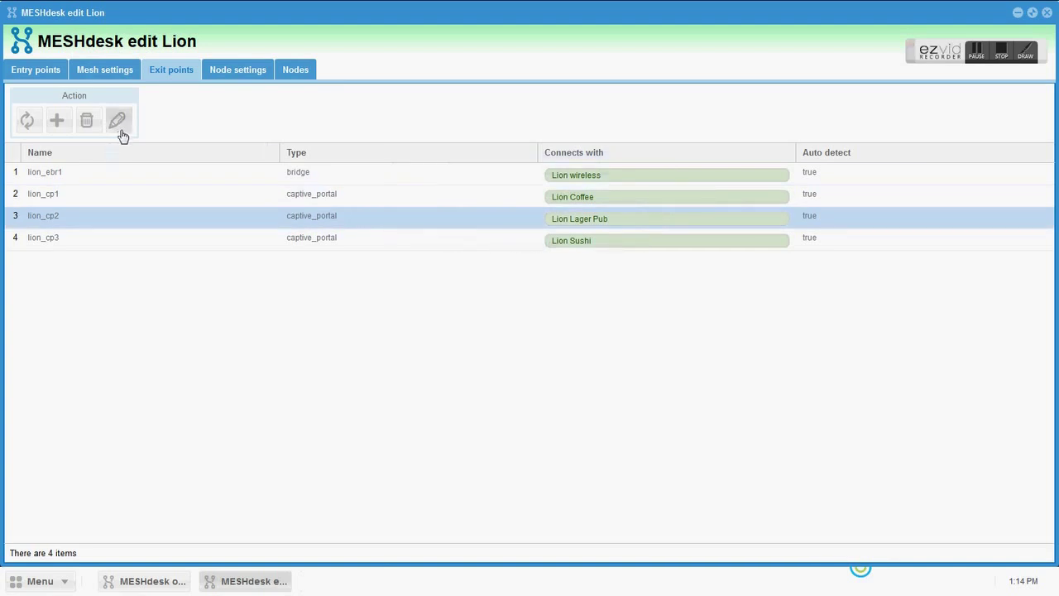
left_click(119, 126)
left_click(524, 358)
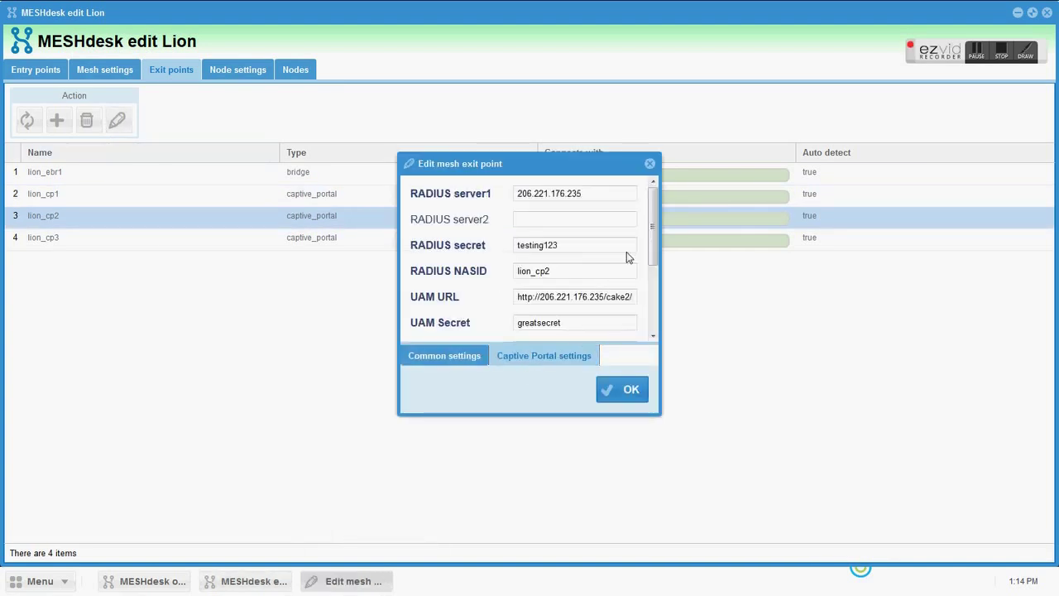
mouse_move(654, 209)
left_mouse_down()
mouse_move(669, 314)
mouse_move(669, 175)
left_mouse_up()
left_click(649, 163)
Review lion_cp3's entry point links and captive portal settings, then go to node settings
left_click(285, 238)
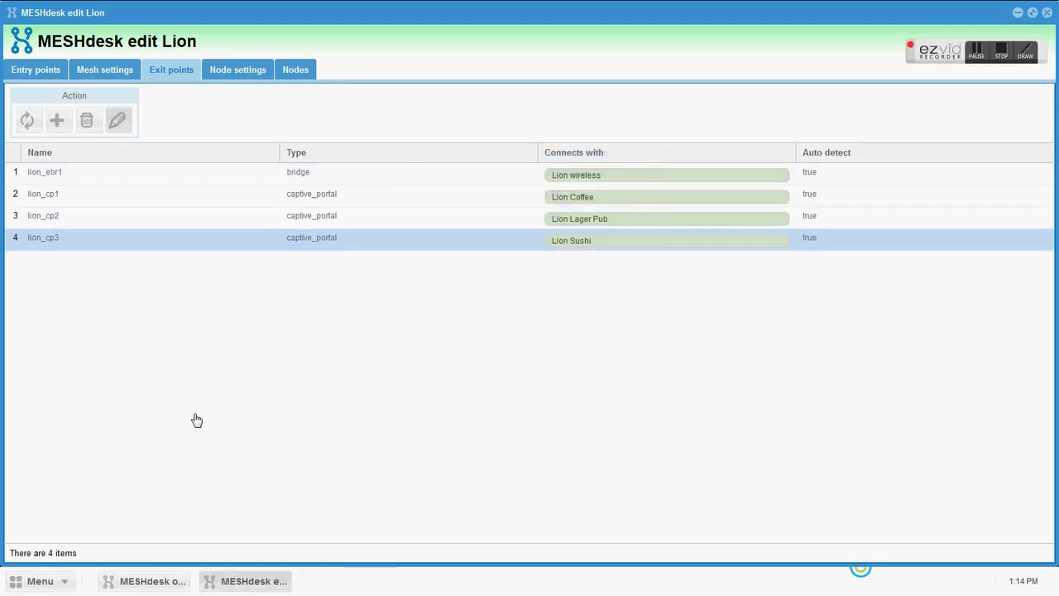
left_click(643, 247)
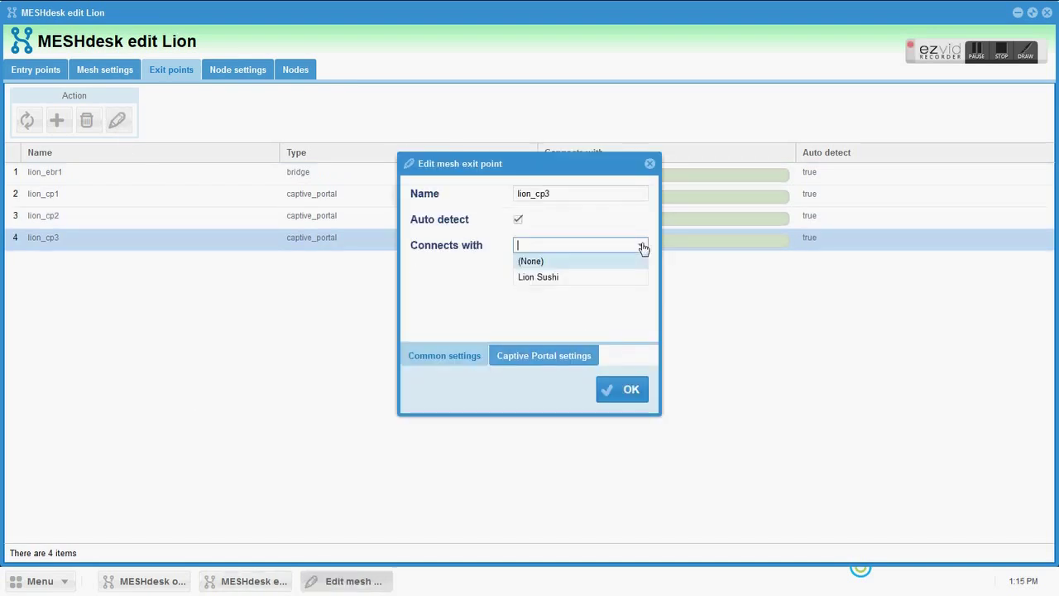
left_click(643, 246)
left_click(551, 364)
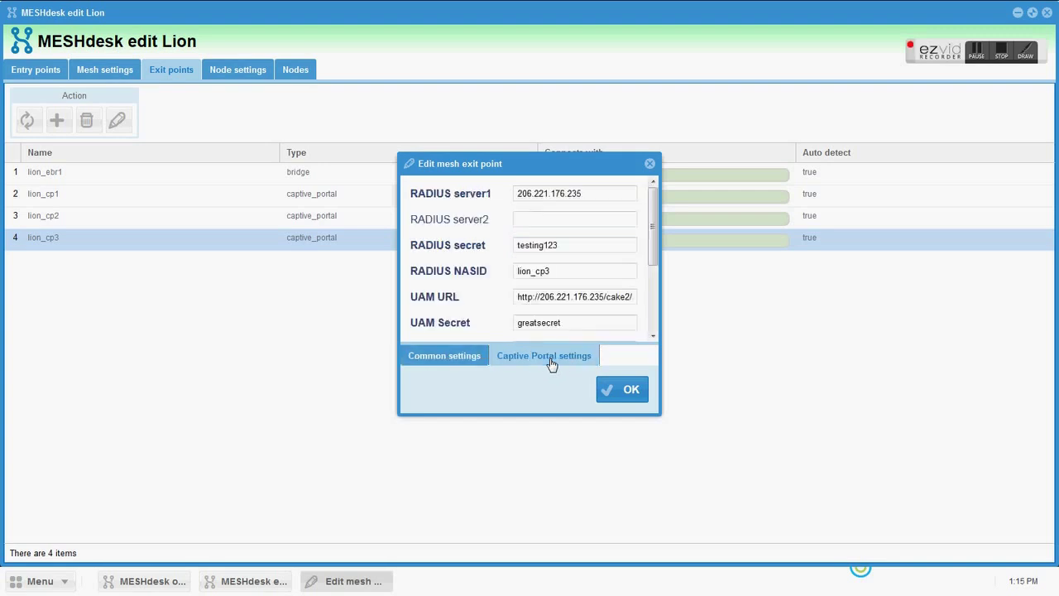
mouse_move(655, 199)
left_mouse_down()
mouse_move(662, 288)
mouse_move(662, 177)
left_mouse_up()
left_click(651, 164)
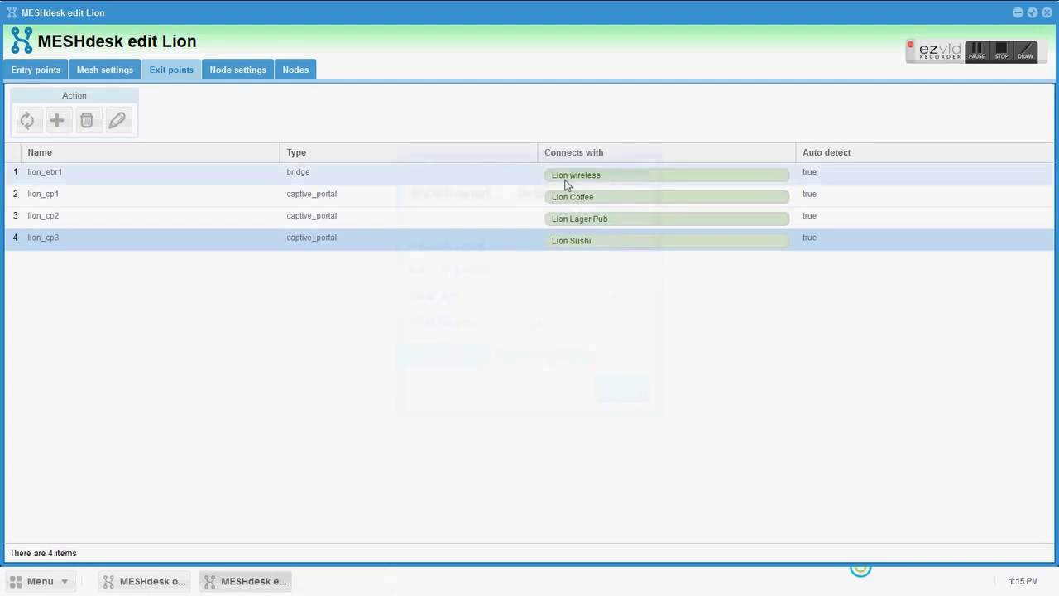
left_click(236, 71)
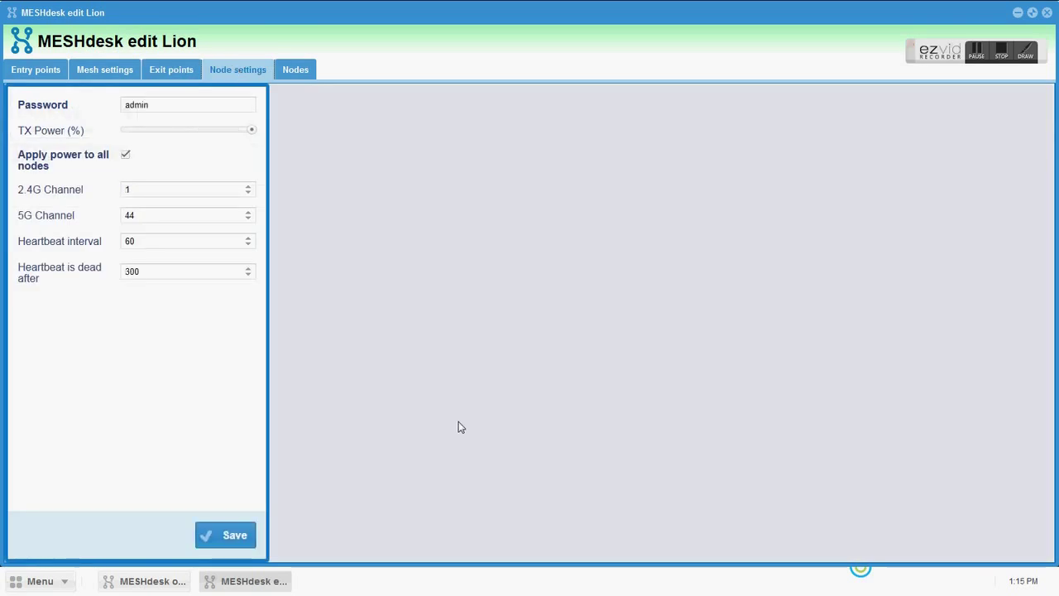
Inspect node VT1 in the Nodes list without changes, then show the Lion nodes on the map
left_click(291, 71)
left_click(238, 177)
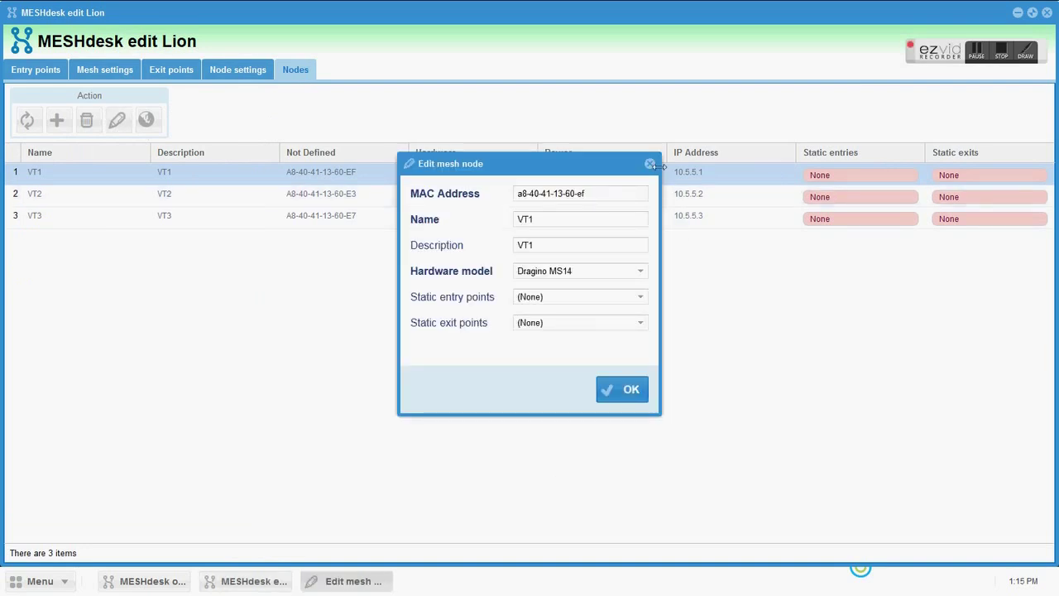
left_click(649, 163)
left_click(146, 122)
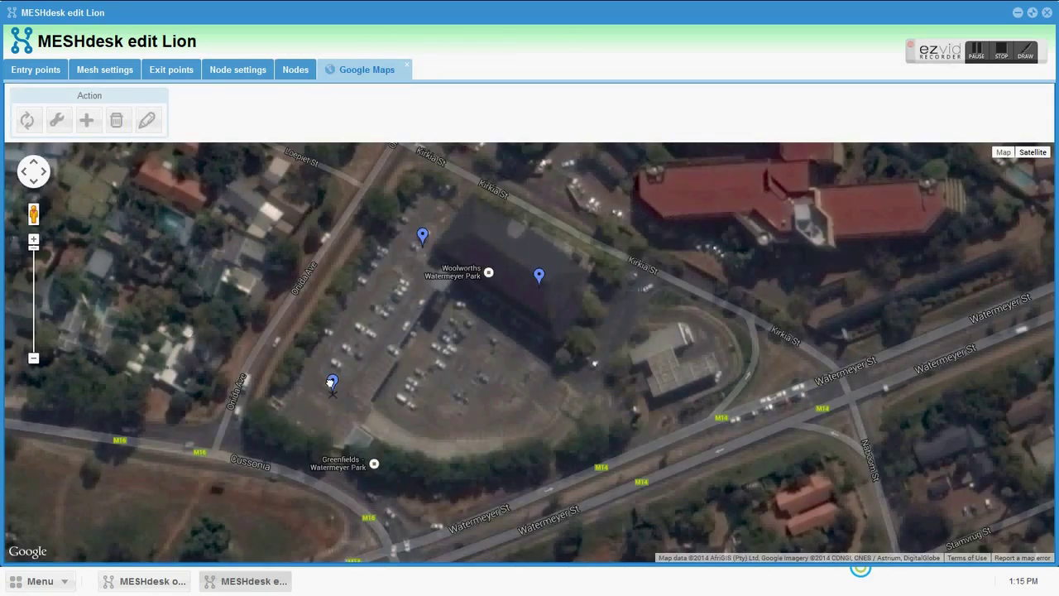
Save the moved node's map position, reload the map, and close the Edit Lion window
left_click(259, 325)
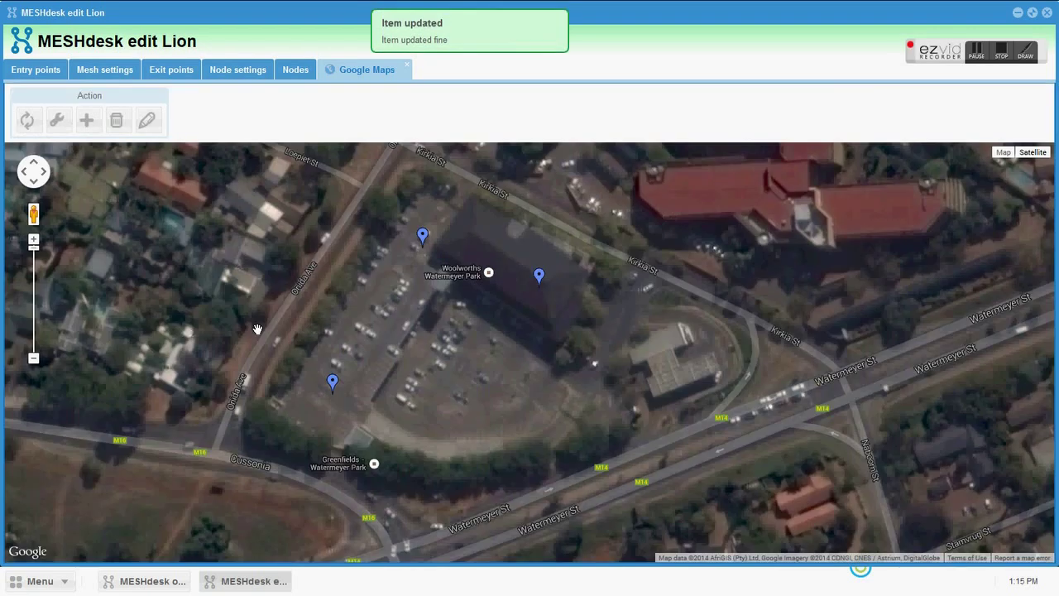
left_click(27, 120)
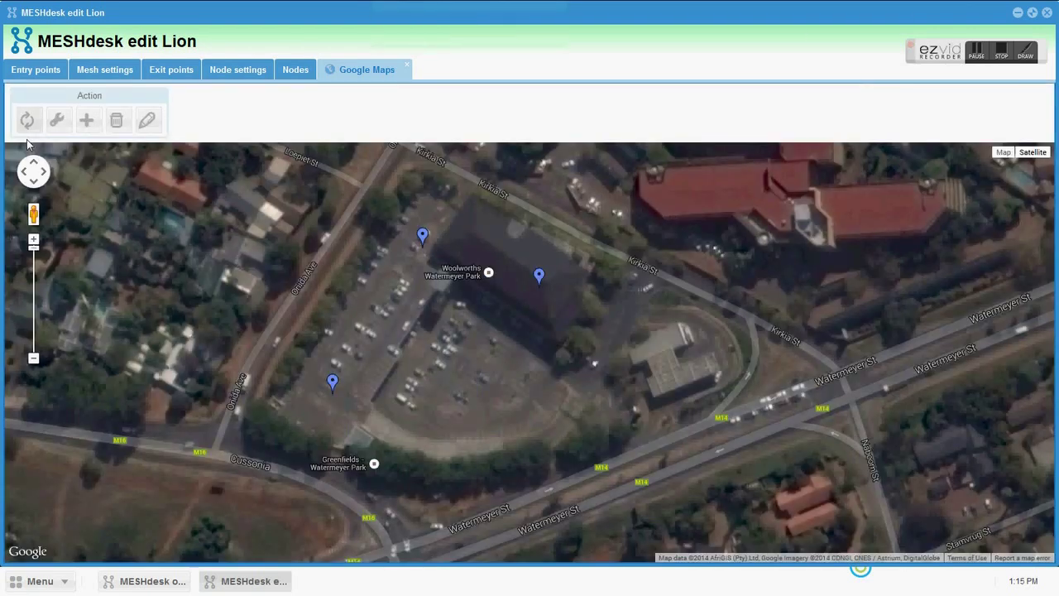
left_click(1046, 13)
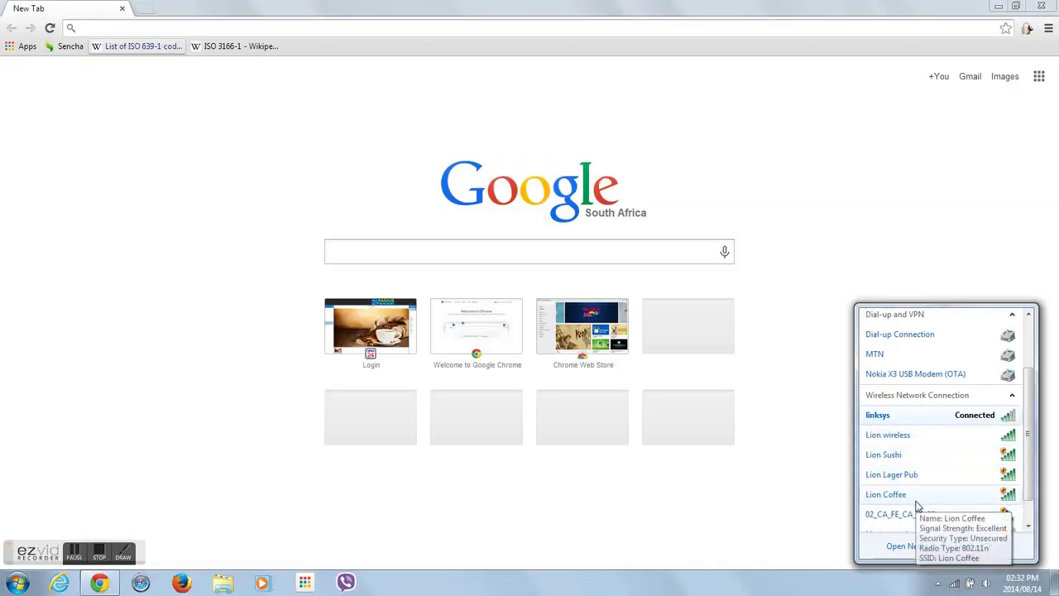
Connect the laptop to the Lion Coffee Wi-Fi and dismiss the AVG notification
left_click(917, 504)
left_click(989, 516)
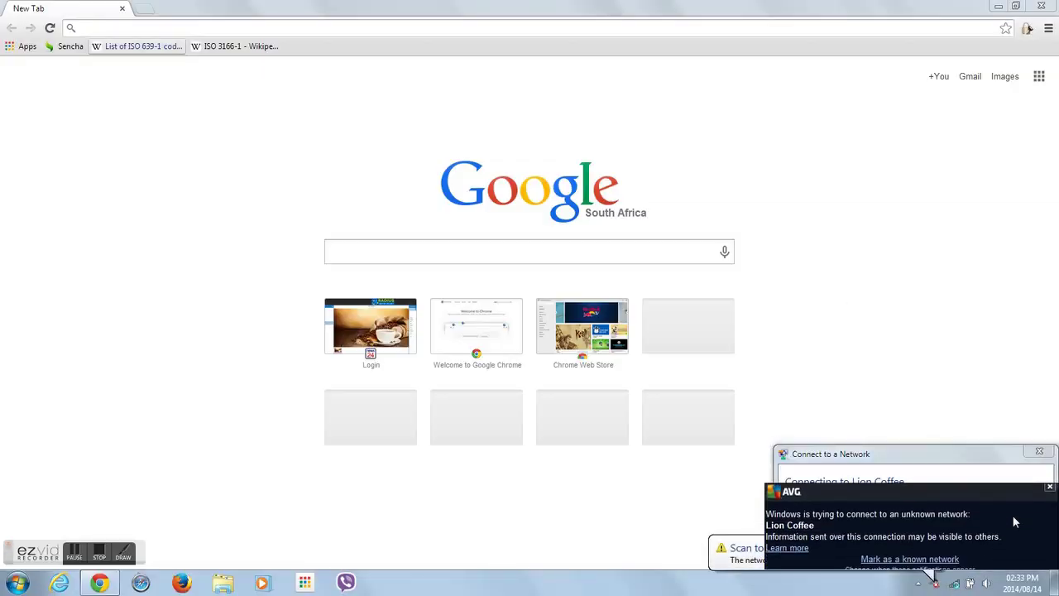
left_click(1049, 471)
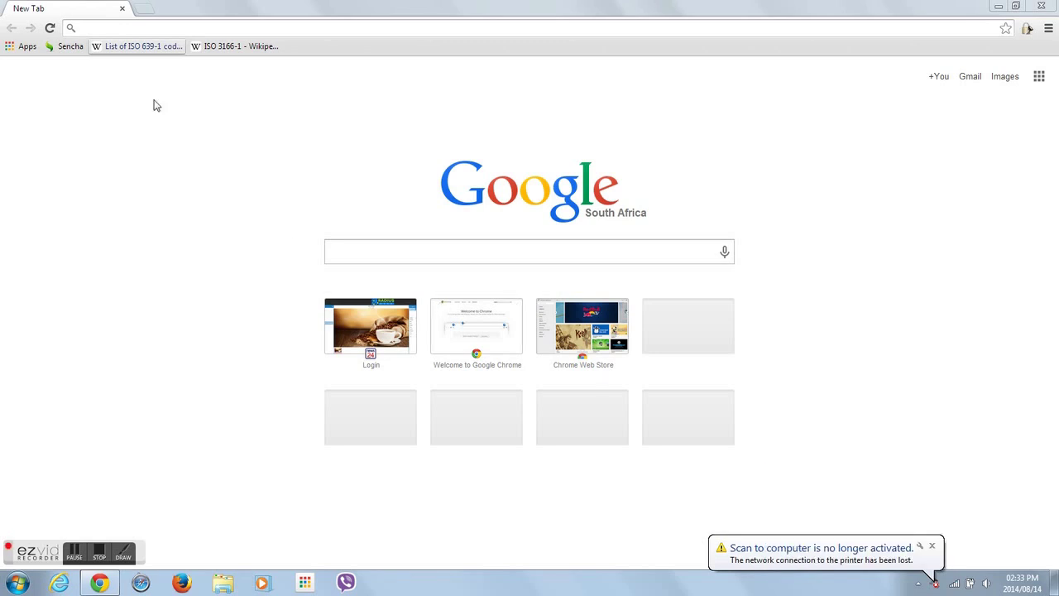
Browse to news24.com in Chrome to bring up the Lion Coffee captive portal
left_click(106, 27)
type("news24.com")
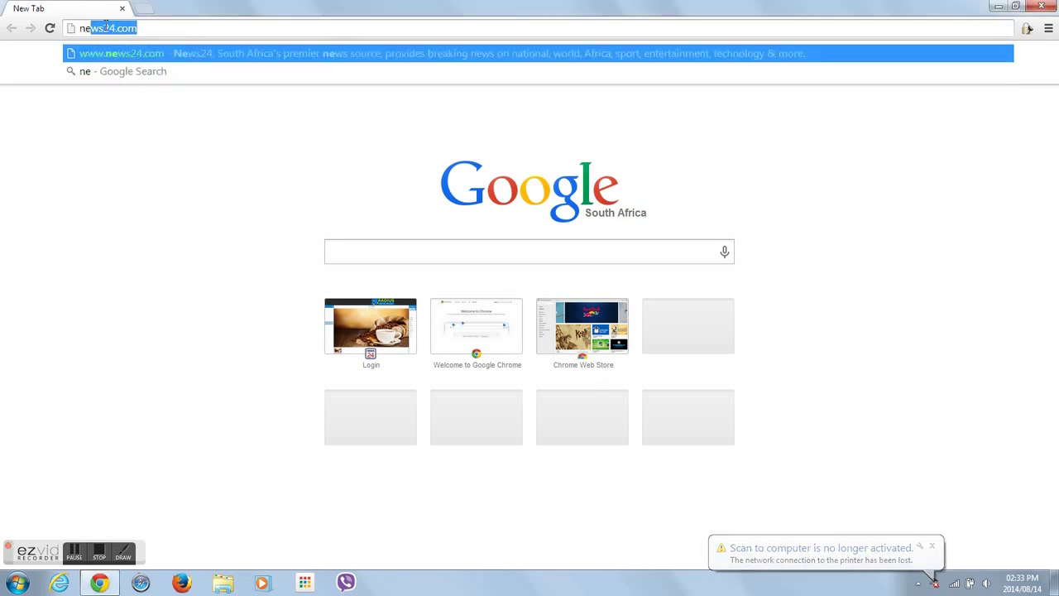
left_click(120, 54)
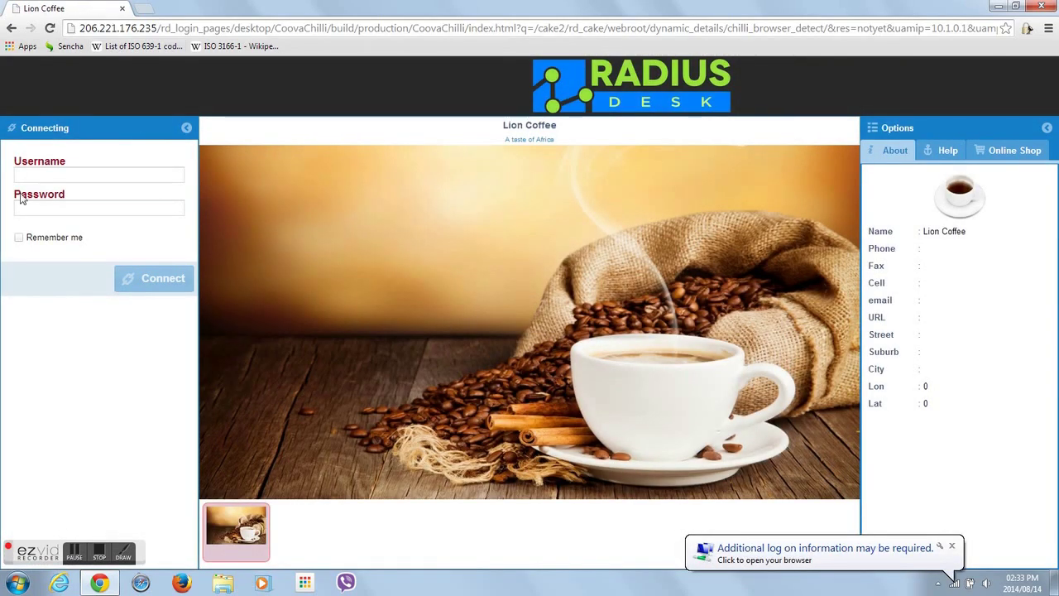
left_click(30, 175)
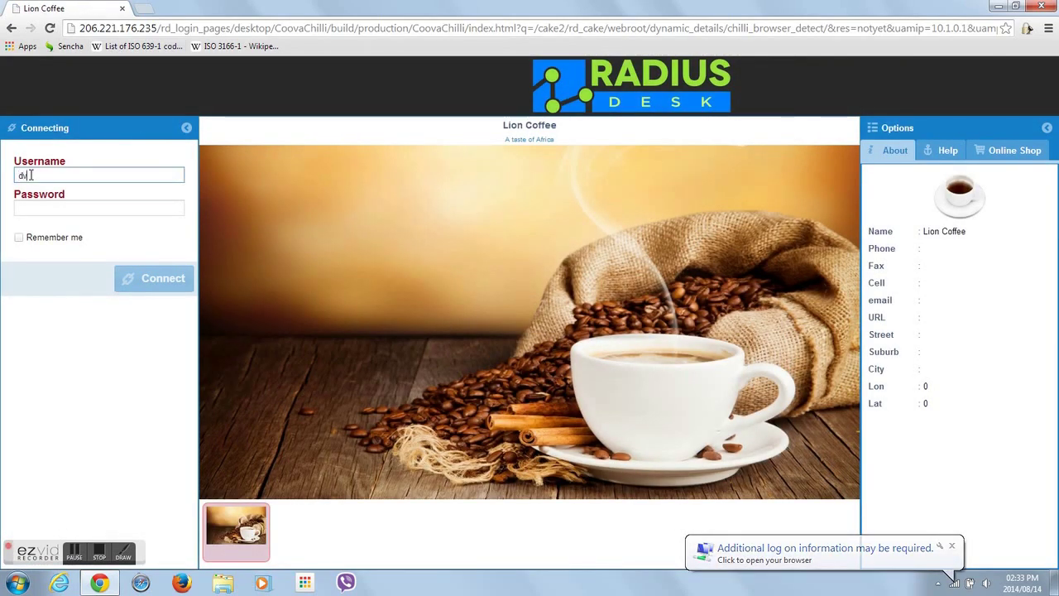
key("Tab")
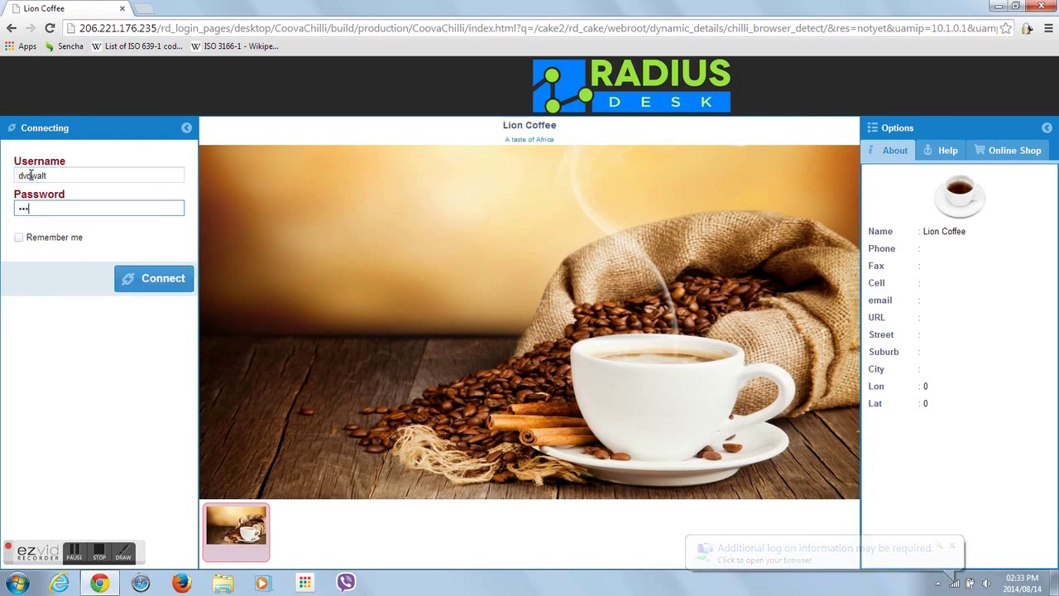
left_click(139, 285)
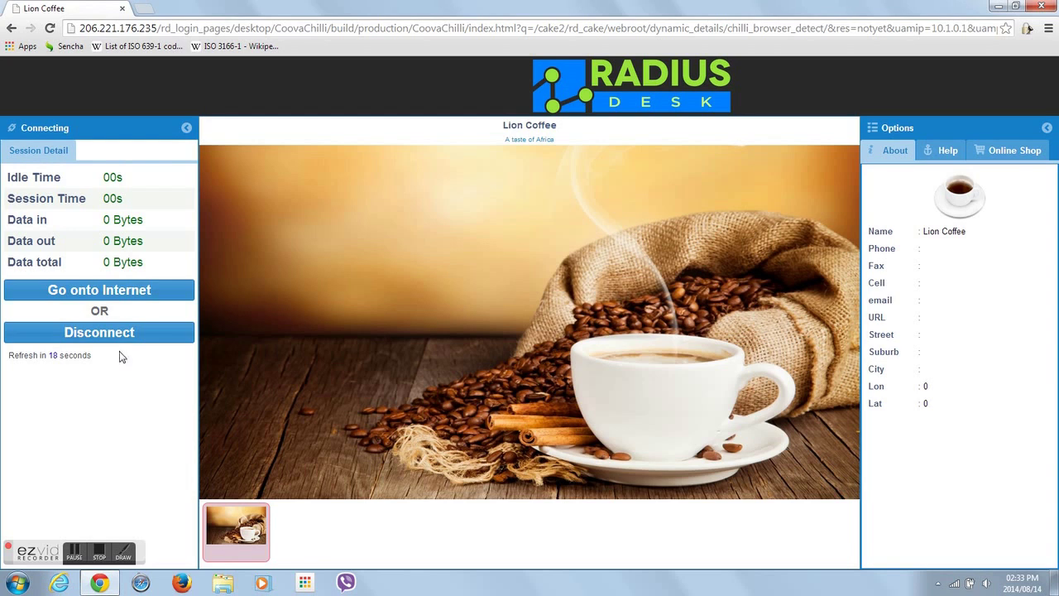
left_click(94, 335)
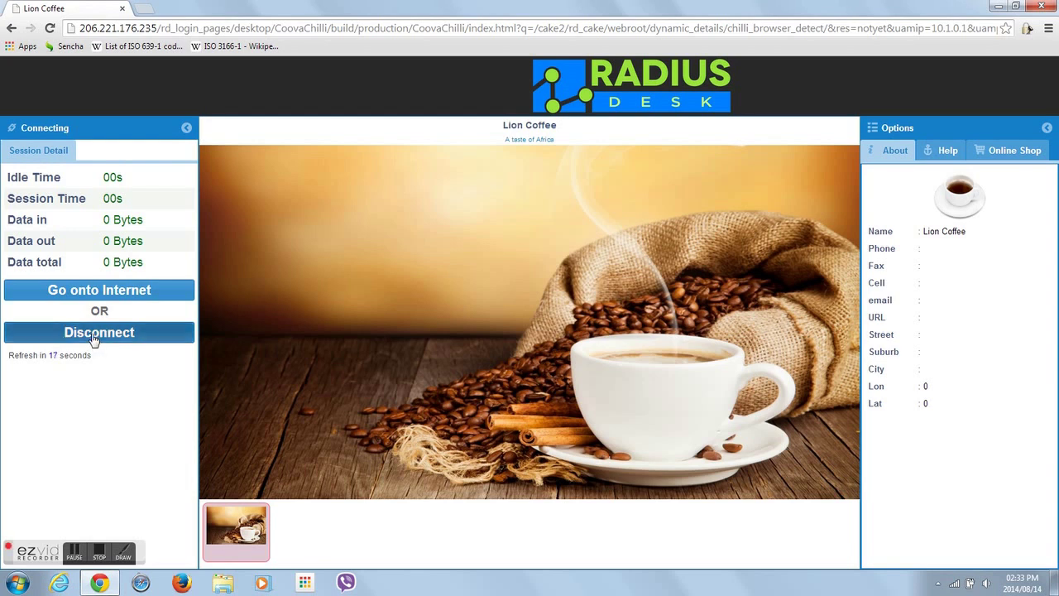
Connect the laptop to the Lion Lager Pub wireless network
left_click(956, 585)
scroll(919, 501, "down", 1)
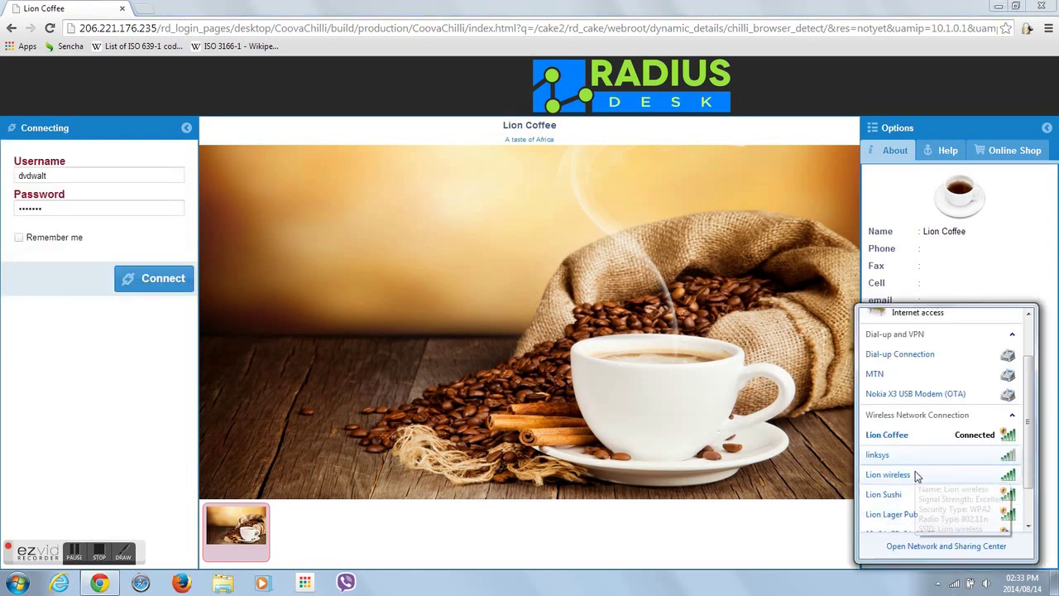
left_click(902, 513)
left_click(984, 517)
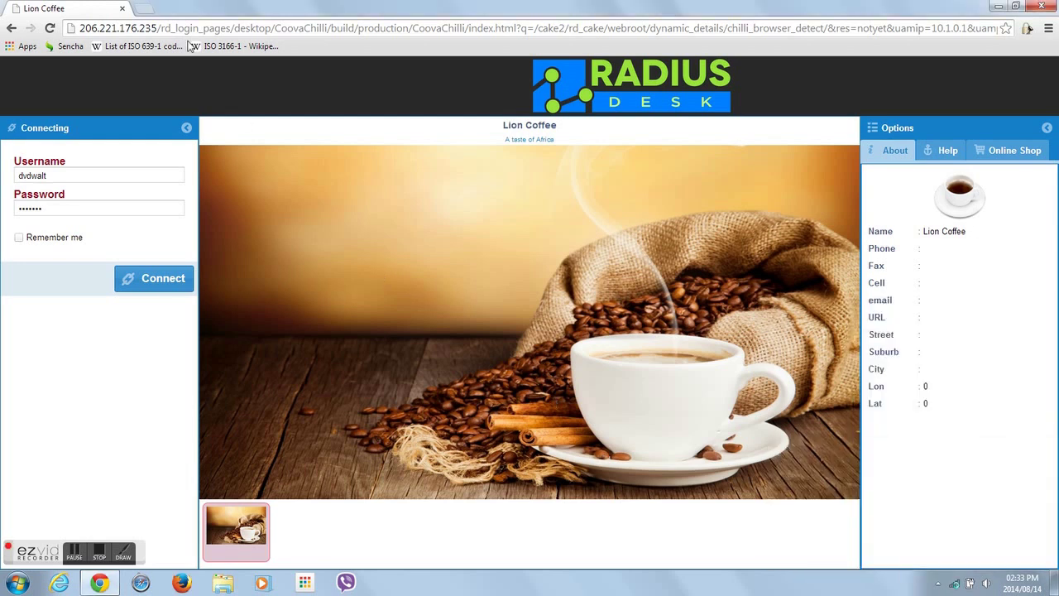
Reach the Lion Lager Pub portal via news24.com in a new tab, log in, then disconnect
left_click(146, 10)
type("n")
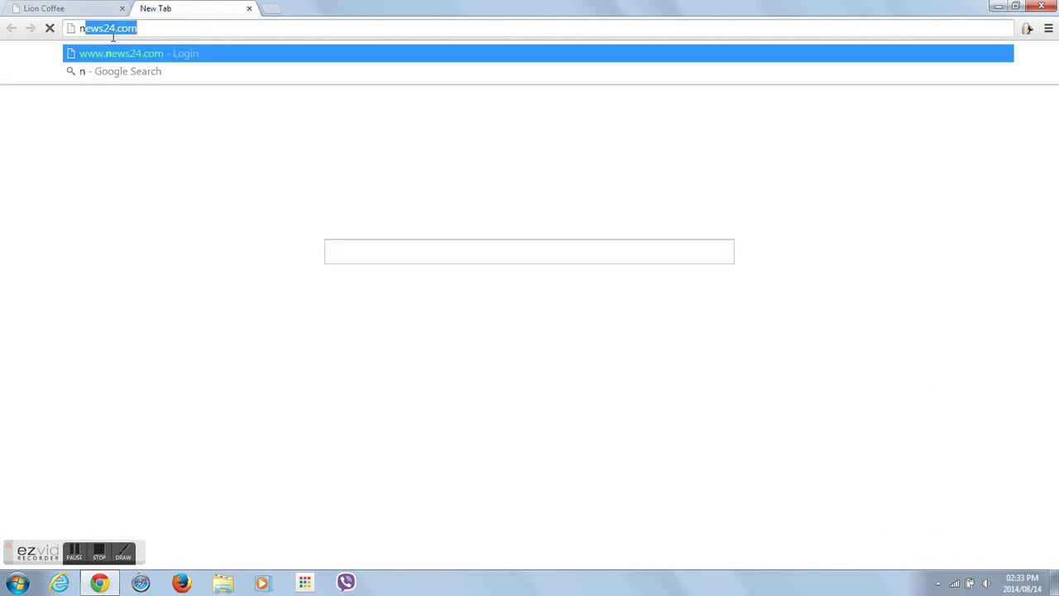
type("ew")
key("Return")
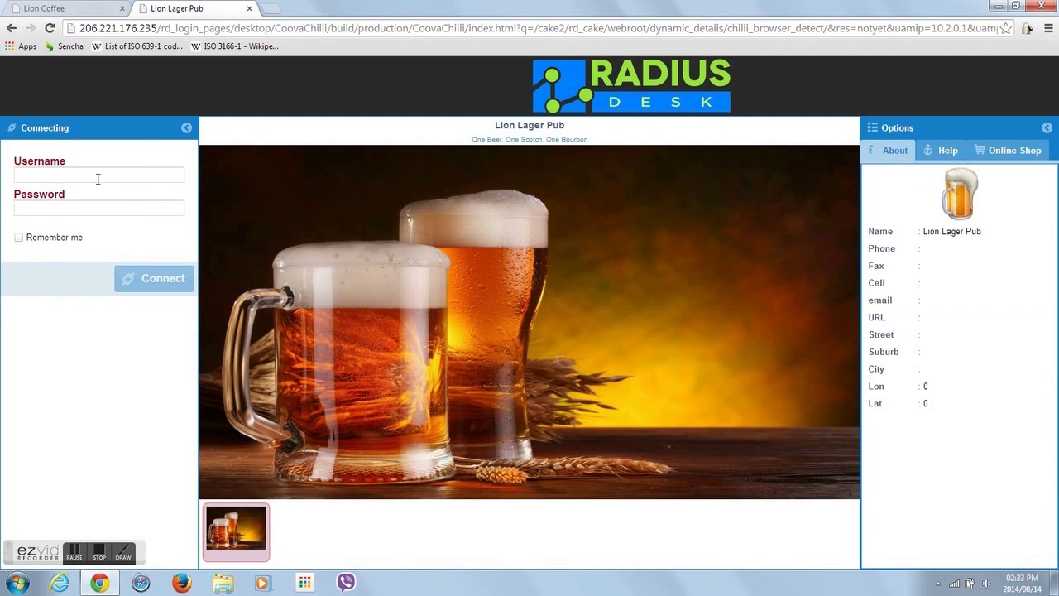
left_click(70, 175)
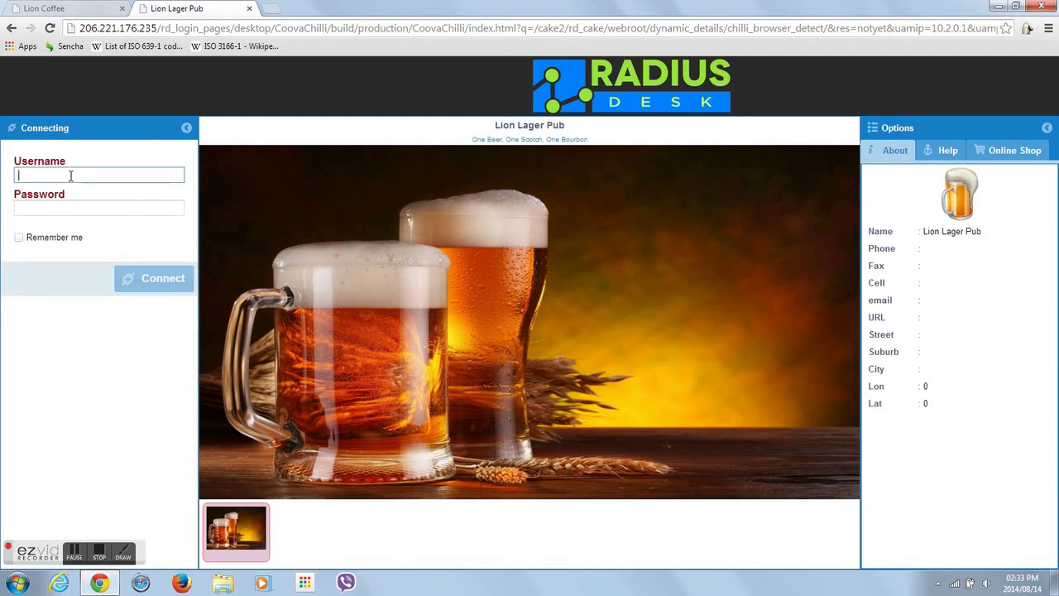
key("Tab")
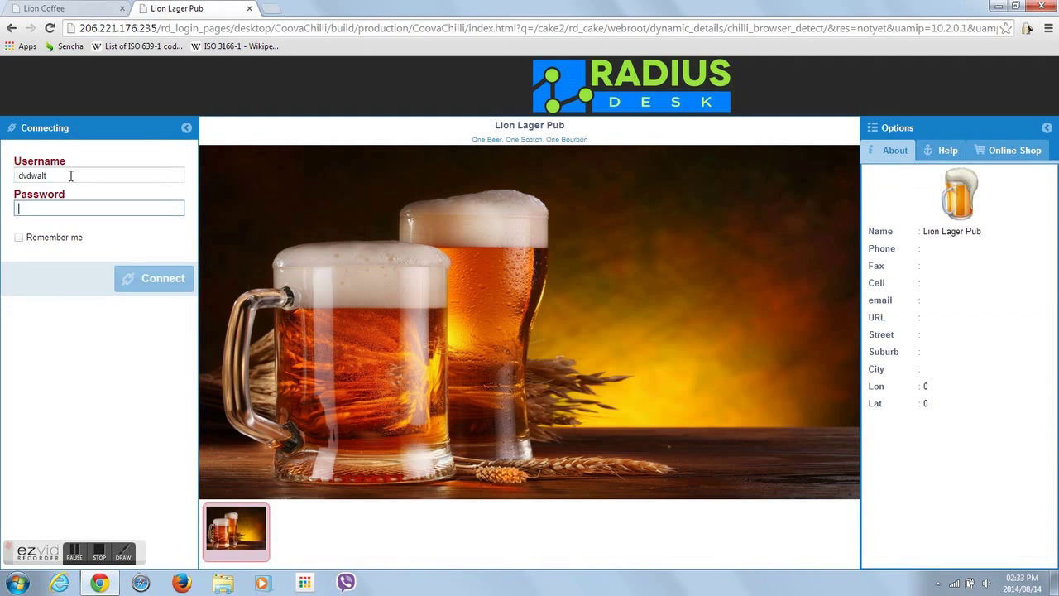
type("dvdw")
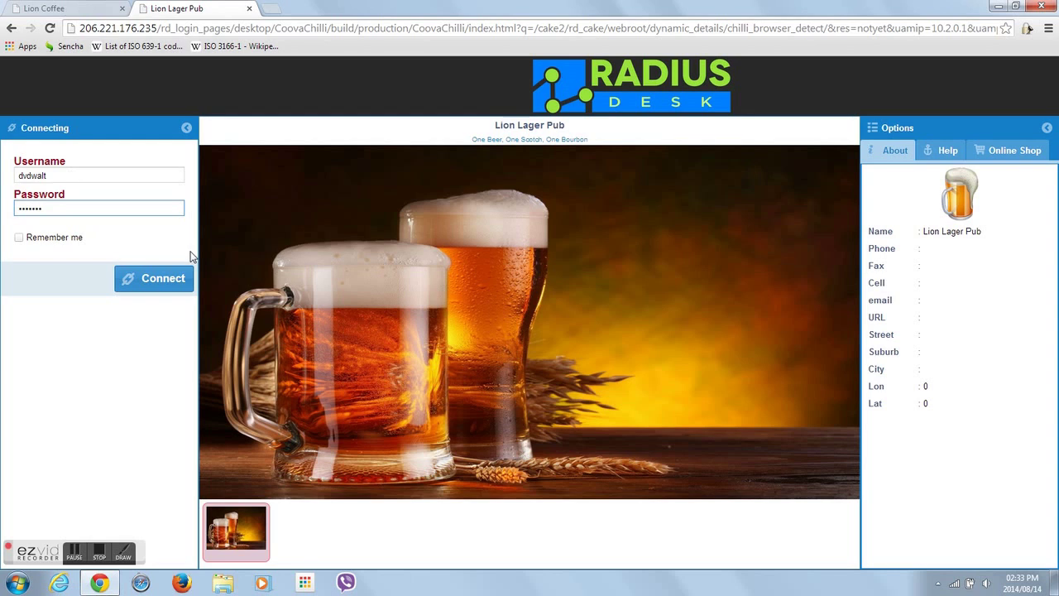
left_click(170, 278)
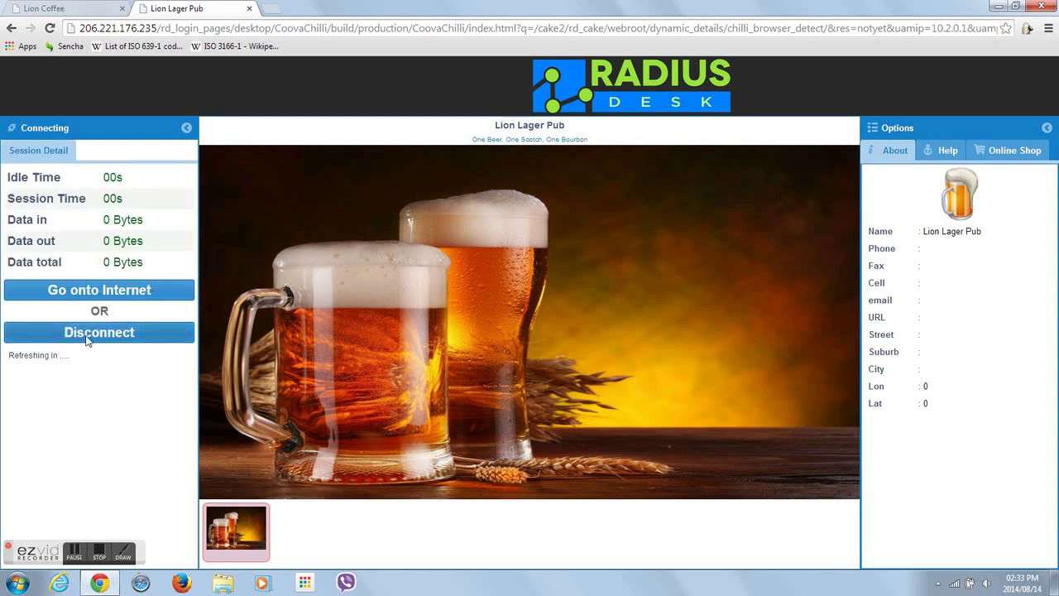
left_click(86, 335)
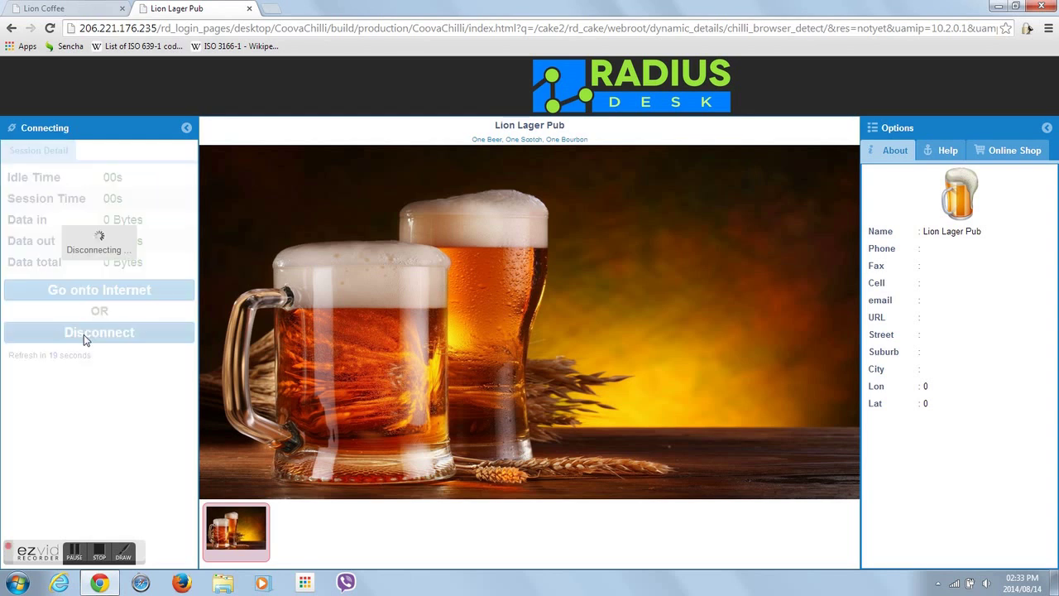
Connect the laptop to the Lion Sushi wireless network
left_click(956, 583)
scroll(940, 536, "down", 1)
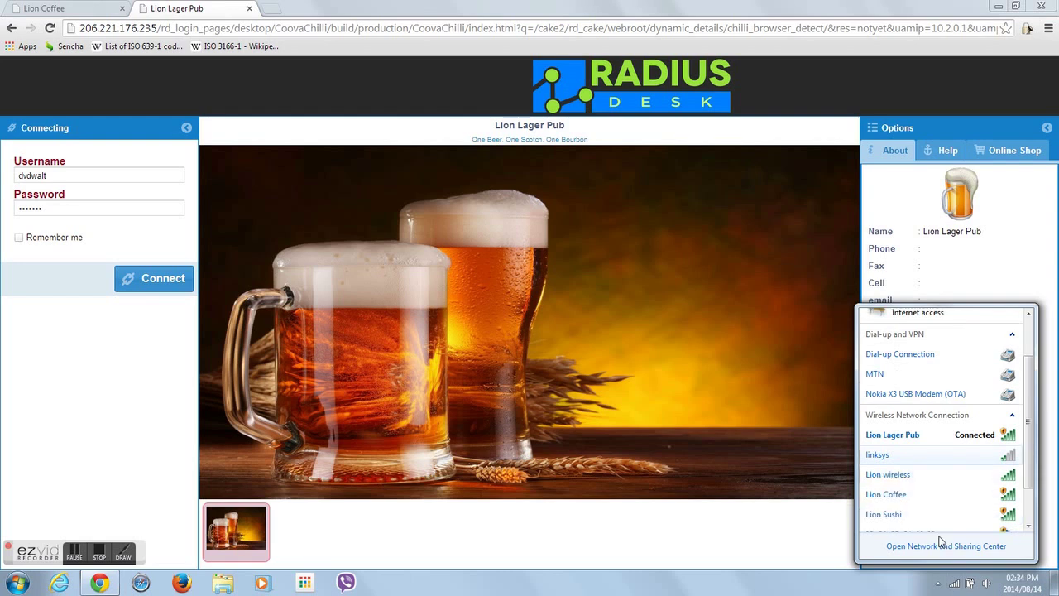
left_click(917, 514)
left_click(993, 520)
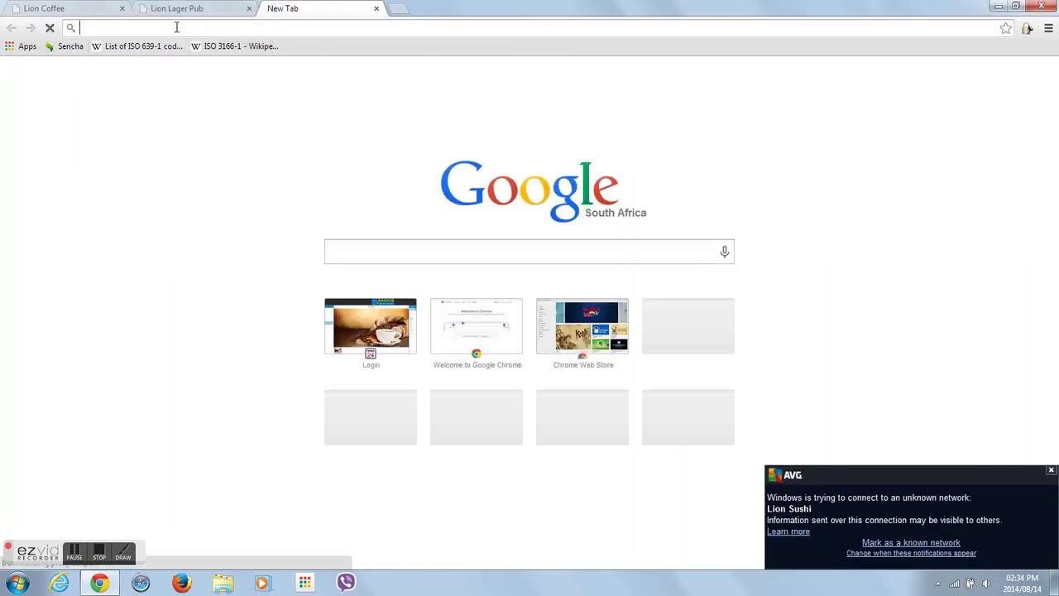
Load the news24.com suggestion in the new tab to reach the Lion Sushi portal
type("news24.com")
left_click(166, 51)
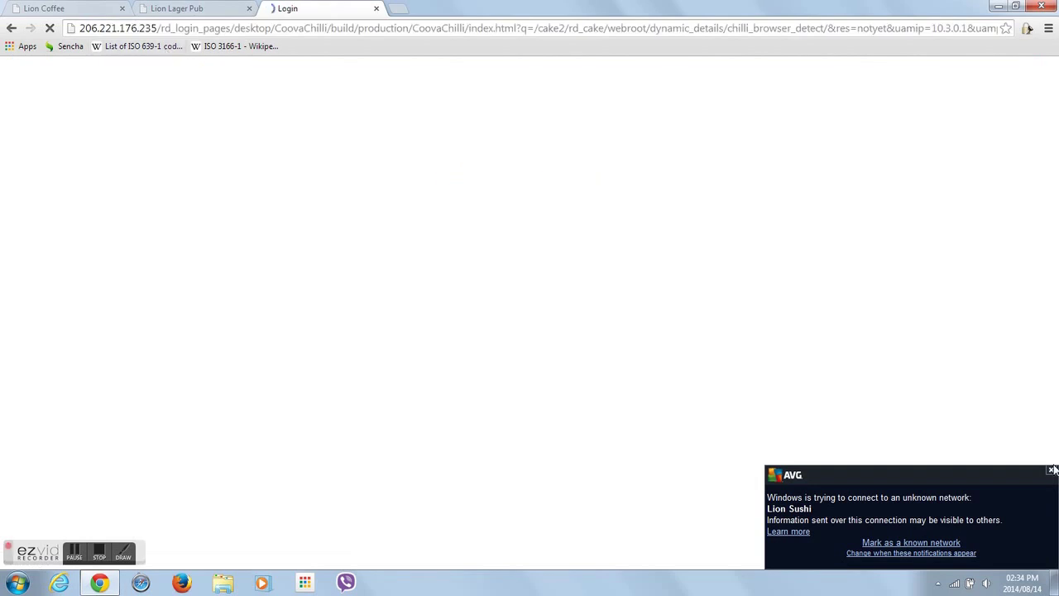